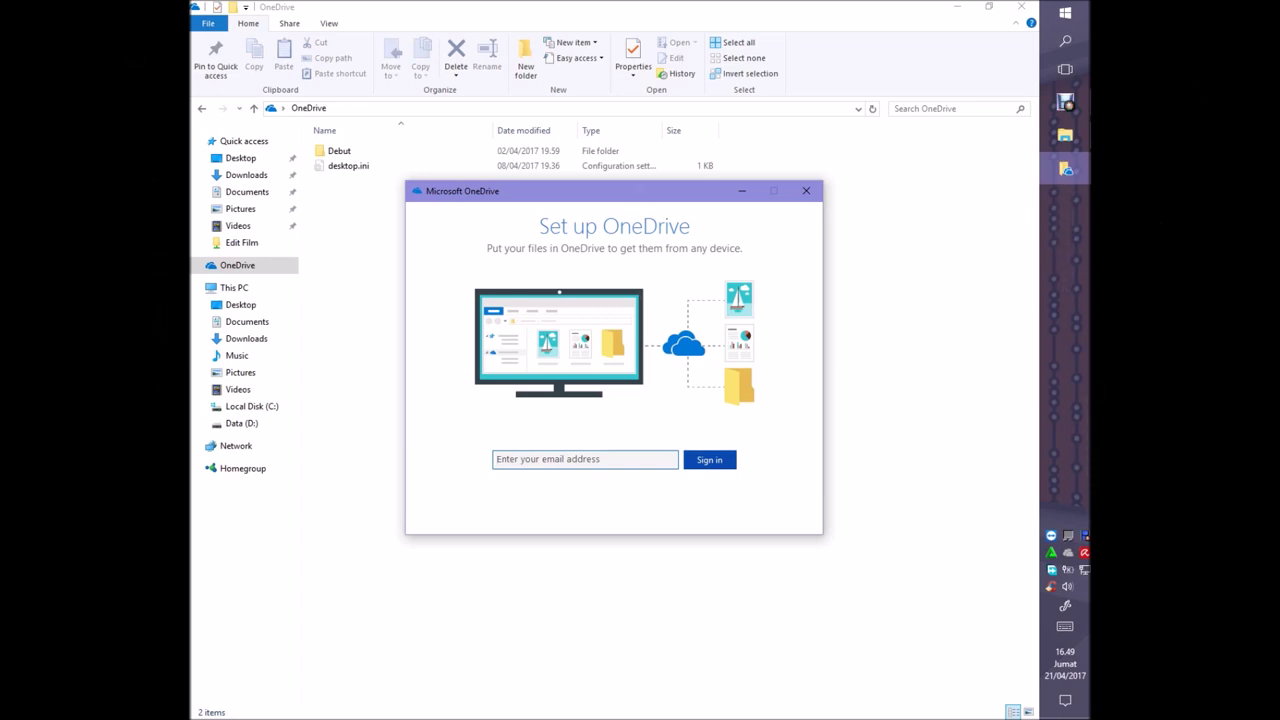
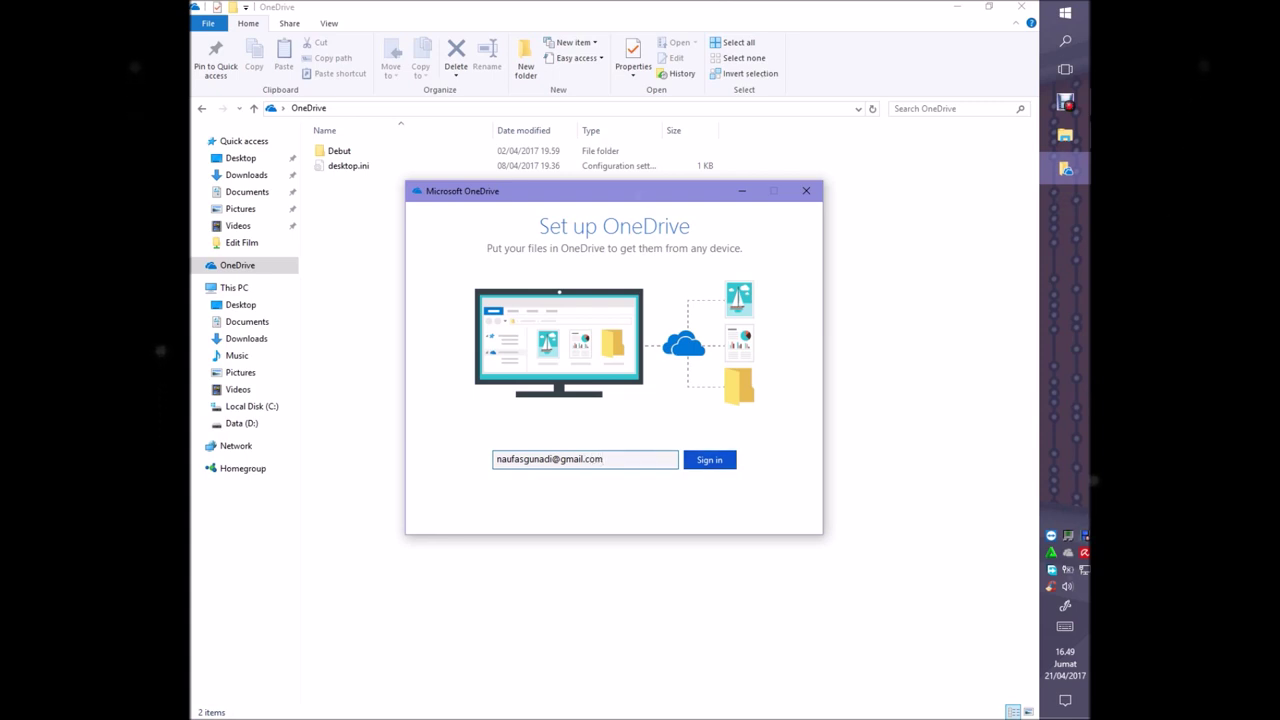
Enter the account e-mail address to sign in, then move focus to the sign-up link
key("Return")
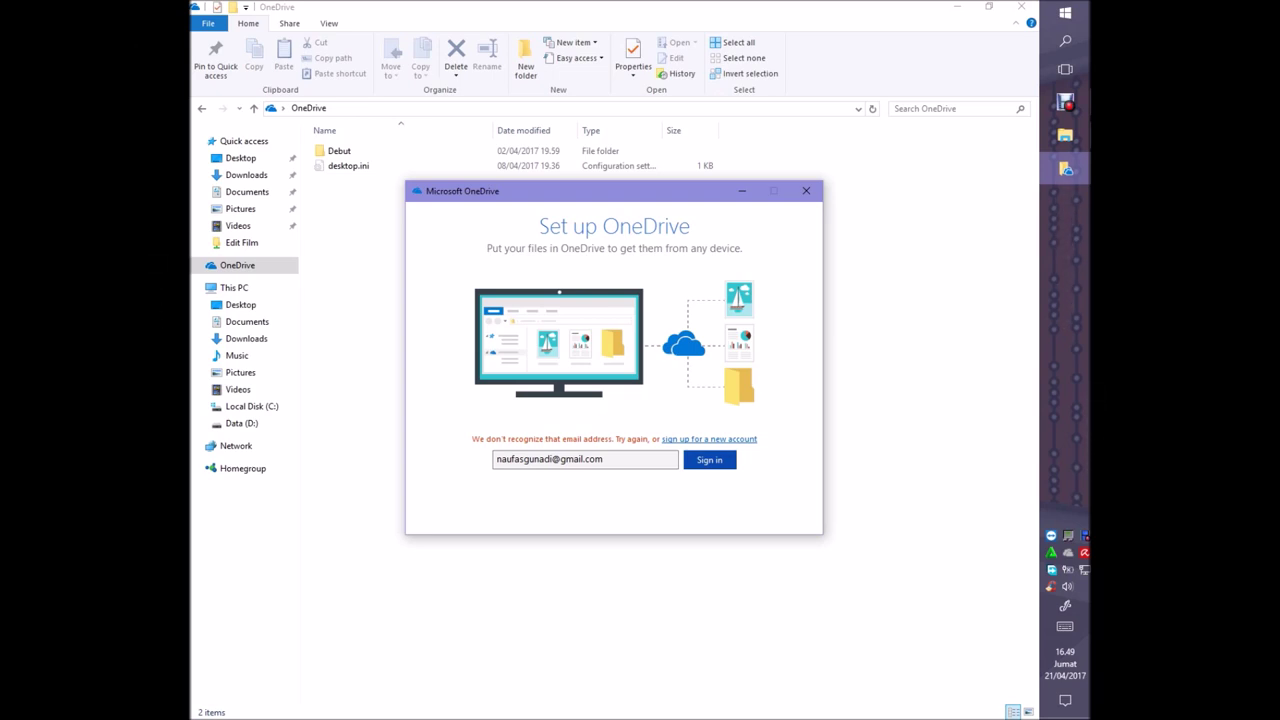
key("Tab")
Follow the 'sign up for a new account' link to open onedrive.live.com in Edge
key("Return")
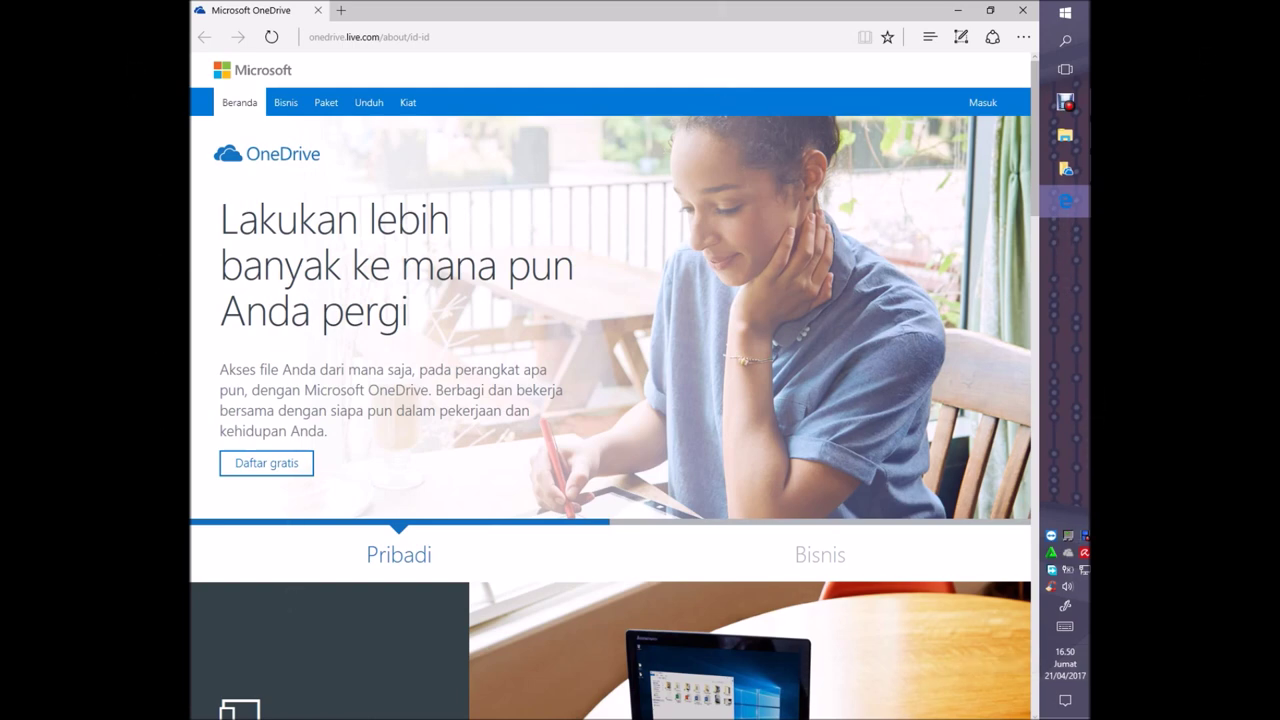
scroll(610, 386, "down", 10)
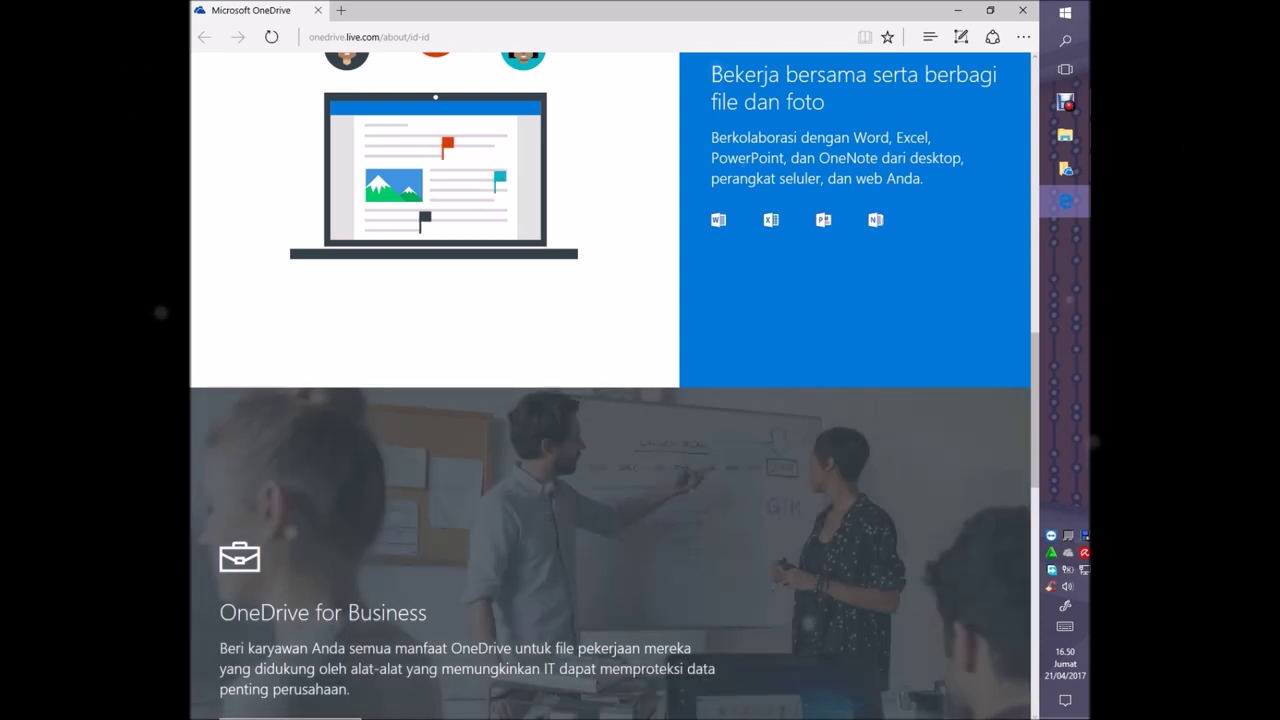
scroll(610, 386, "down", 5)
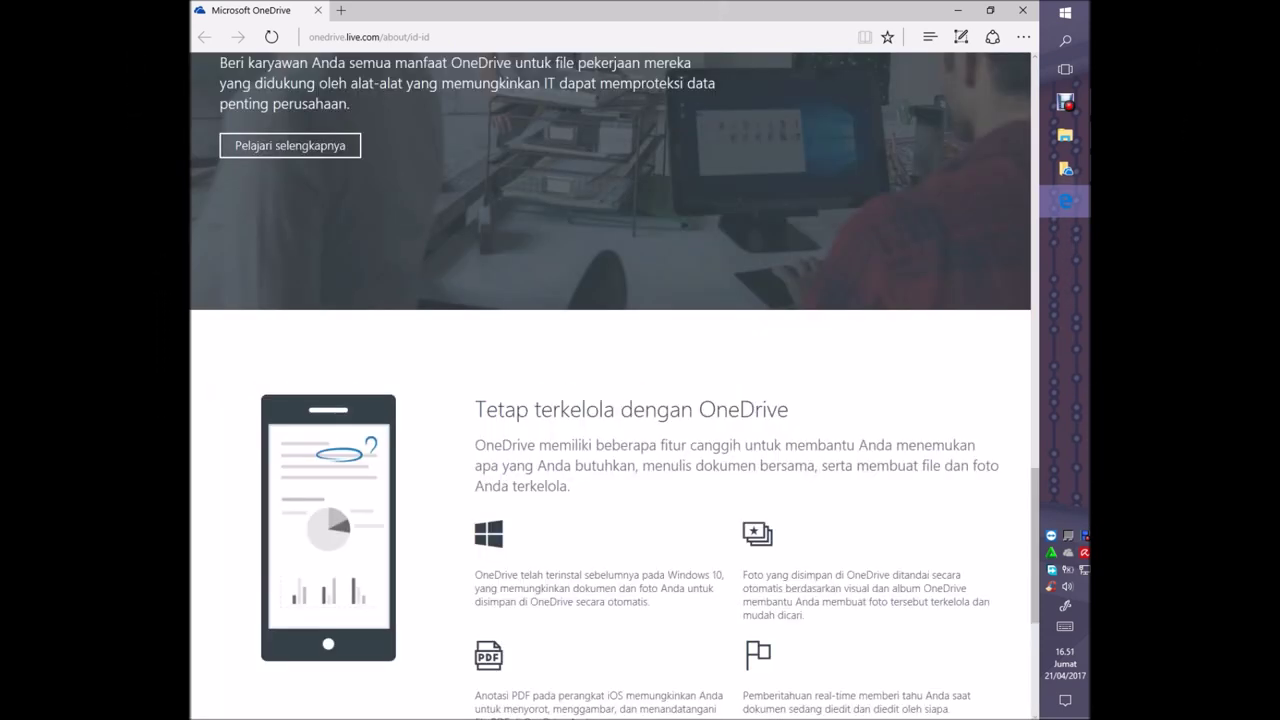
scroll(610, 386, "down", 3)
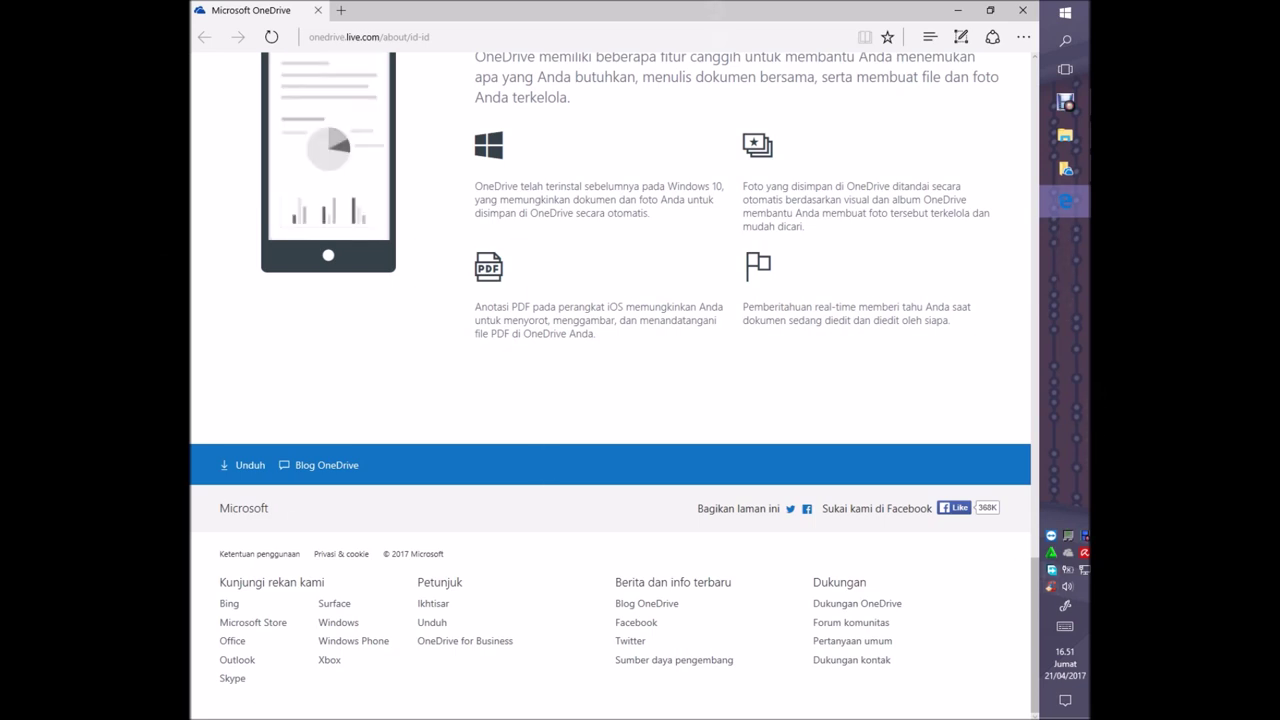
key("Page_Up")
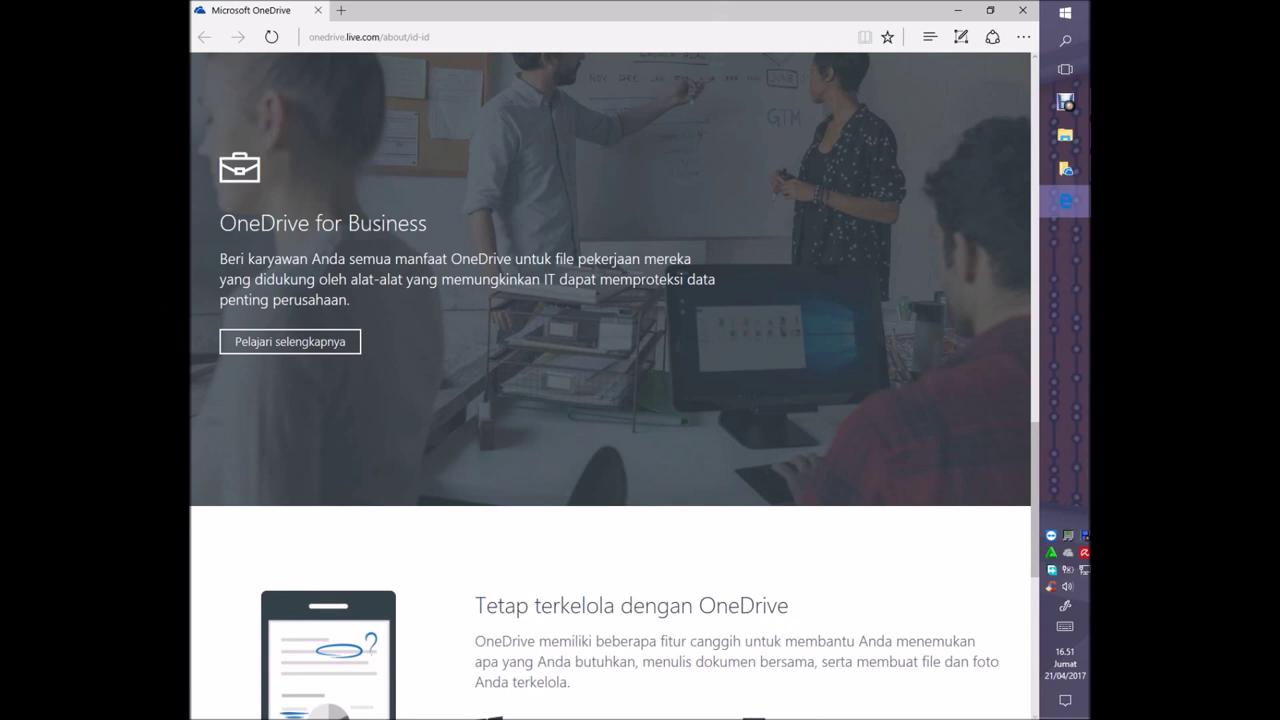
scroll(610, 386, "up", 5)
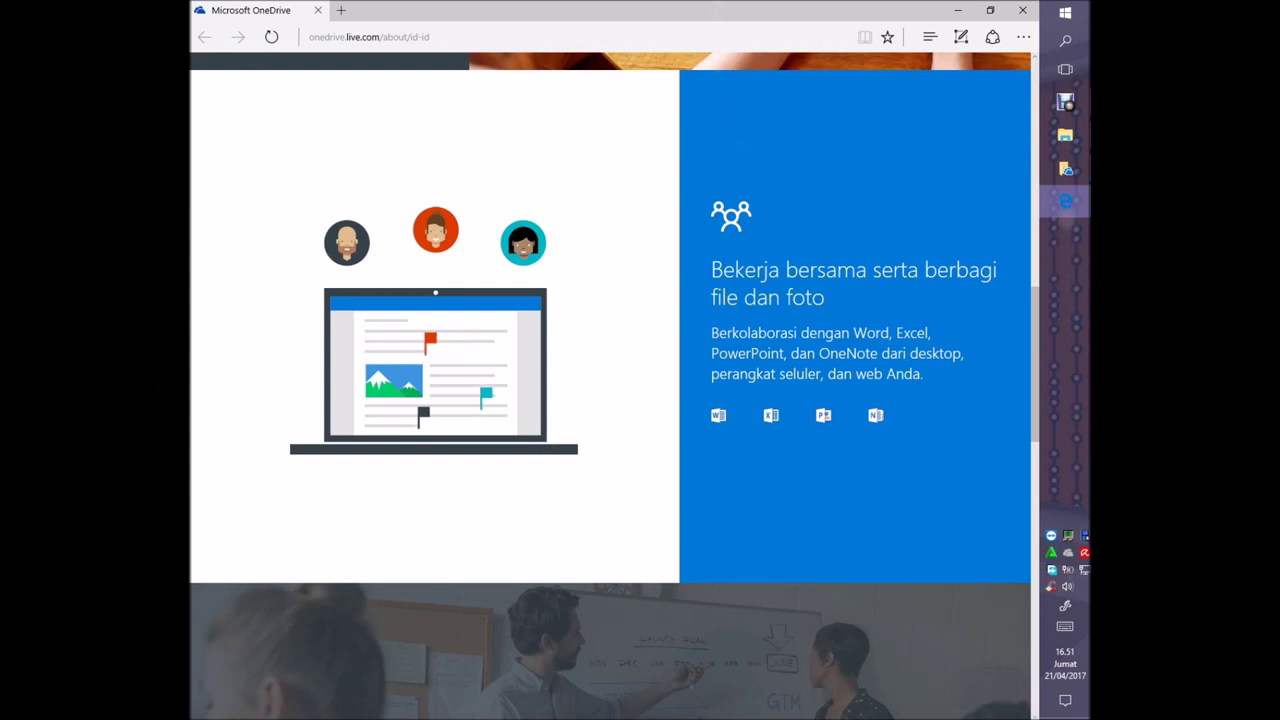
scroll(610, 385, "up", 5)
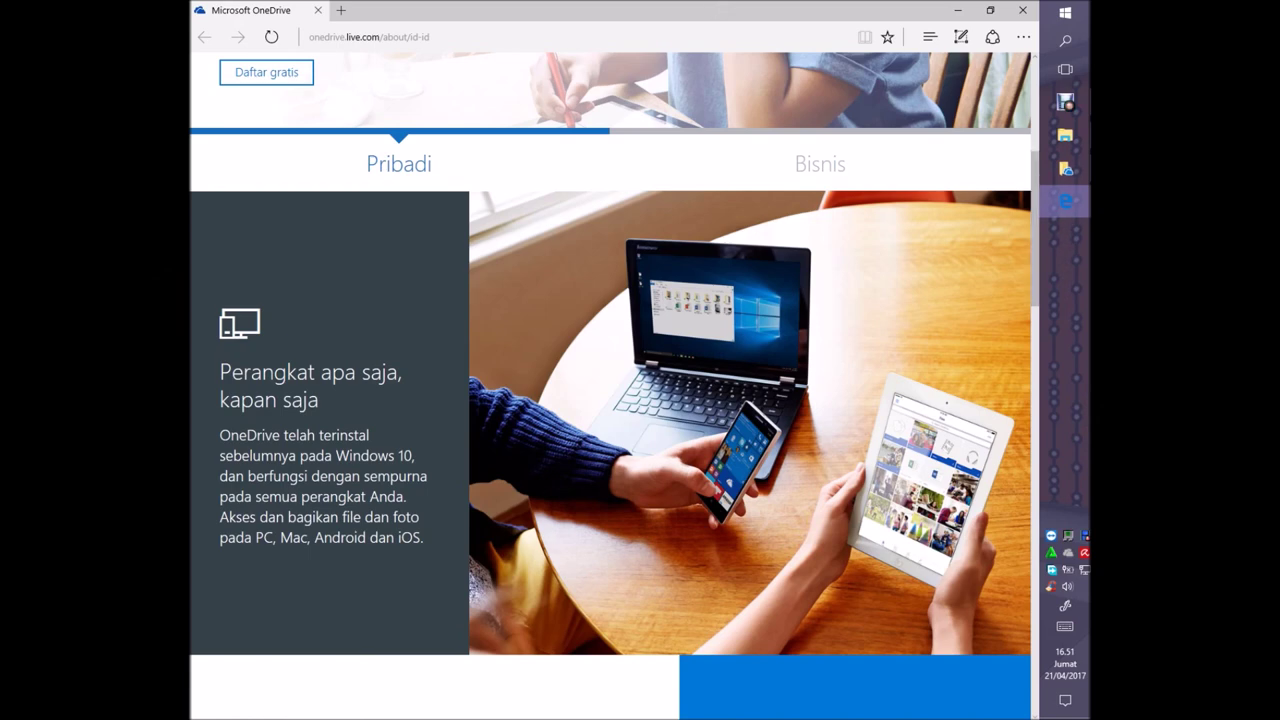
scroll(610, 385, "up", 4)
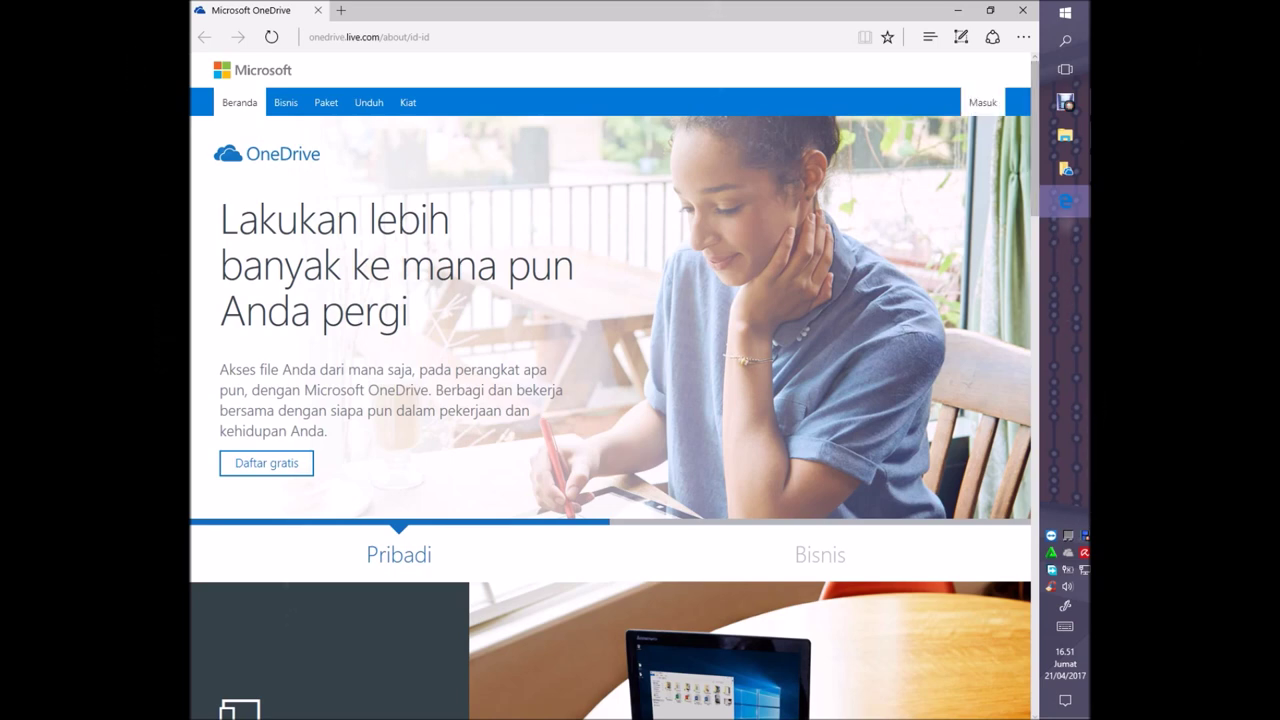
Open the Masuk sign-in dialog from the website's top navigation bar
mouse_move(1065, 102)
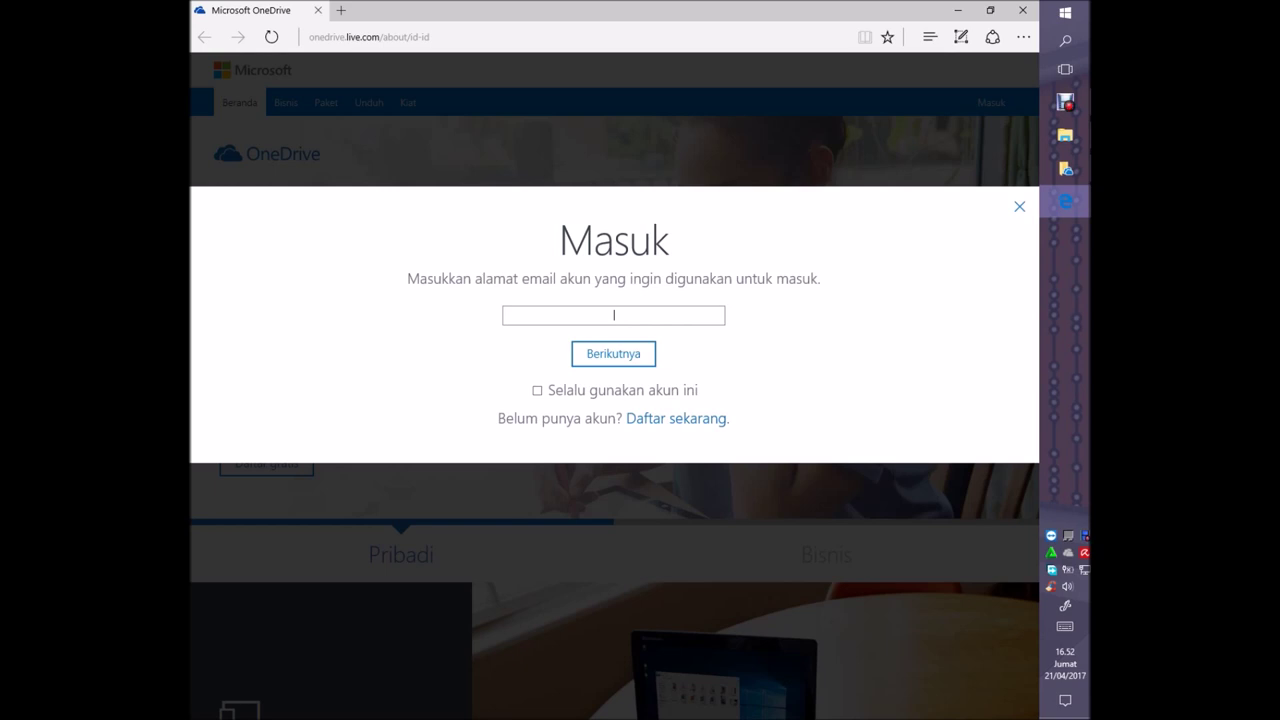
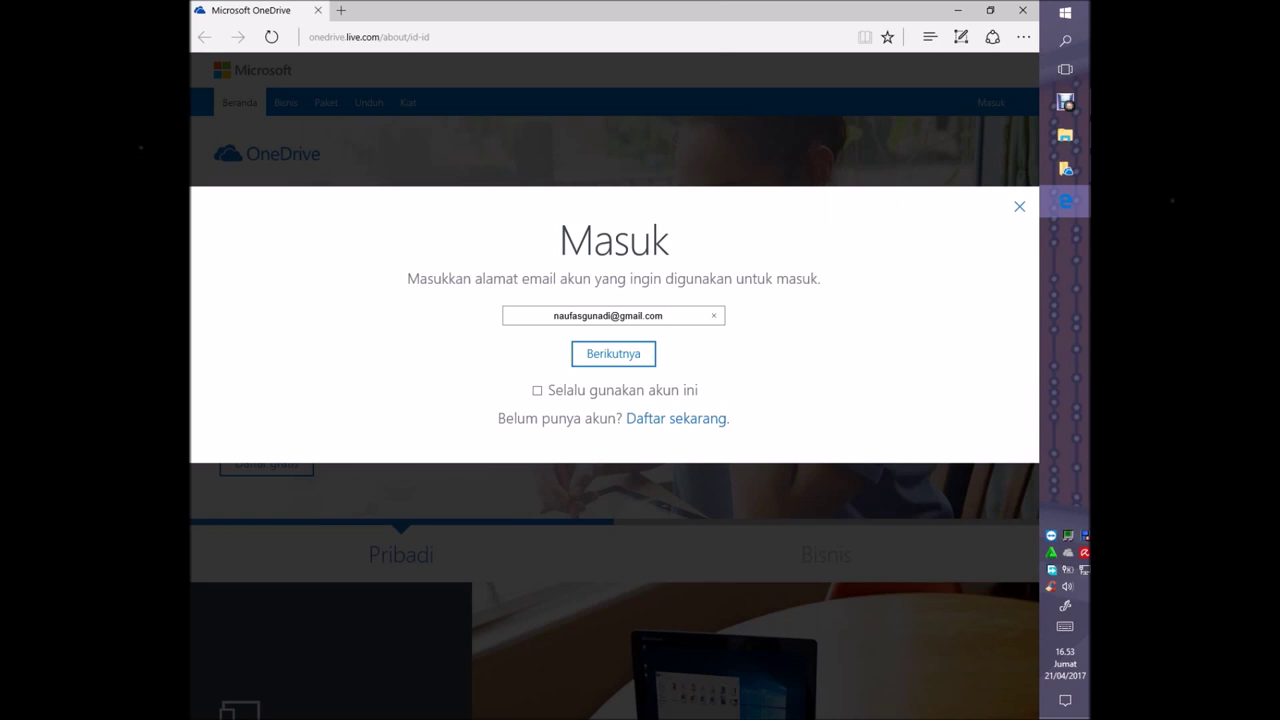
Enter the account e-mail address, correcting typos, and tick 'Selalu gunakan akun ini'
left_click(537, 390)
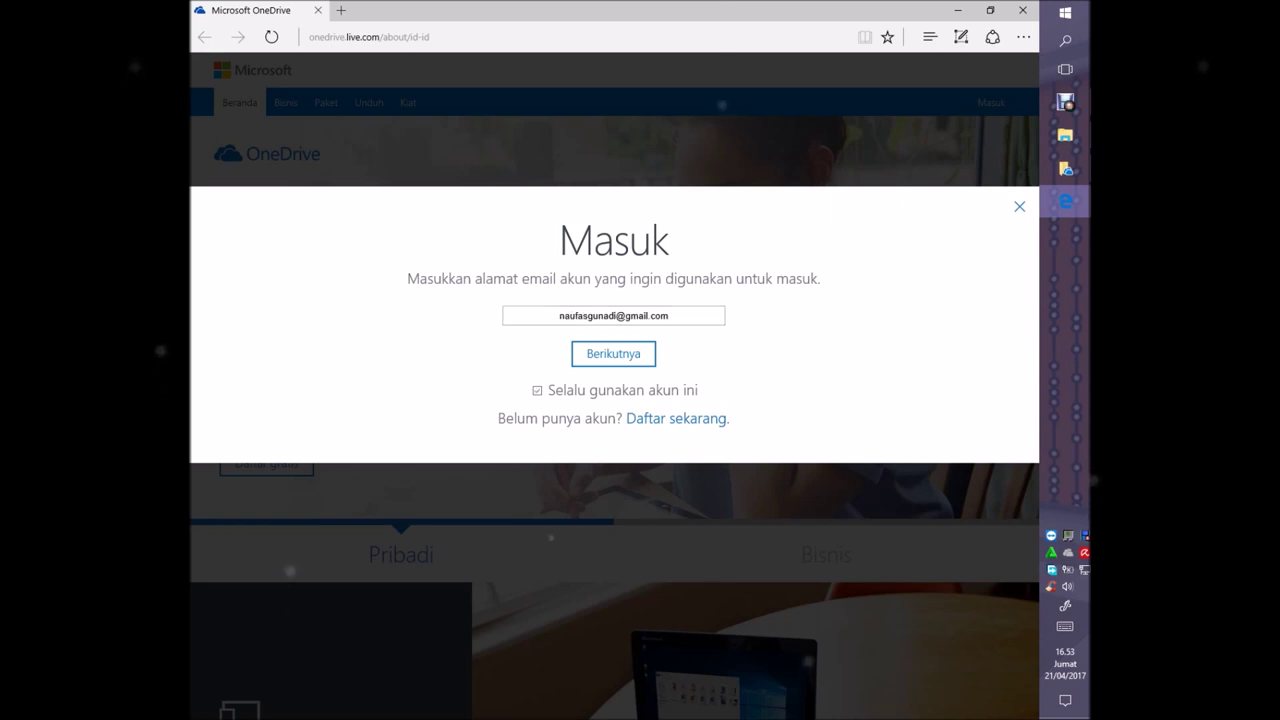
Submit the e-mail with Berikutnya, then open the 'Daftar sekarang' sign-up options
left_click(613, 353)
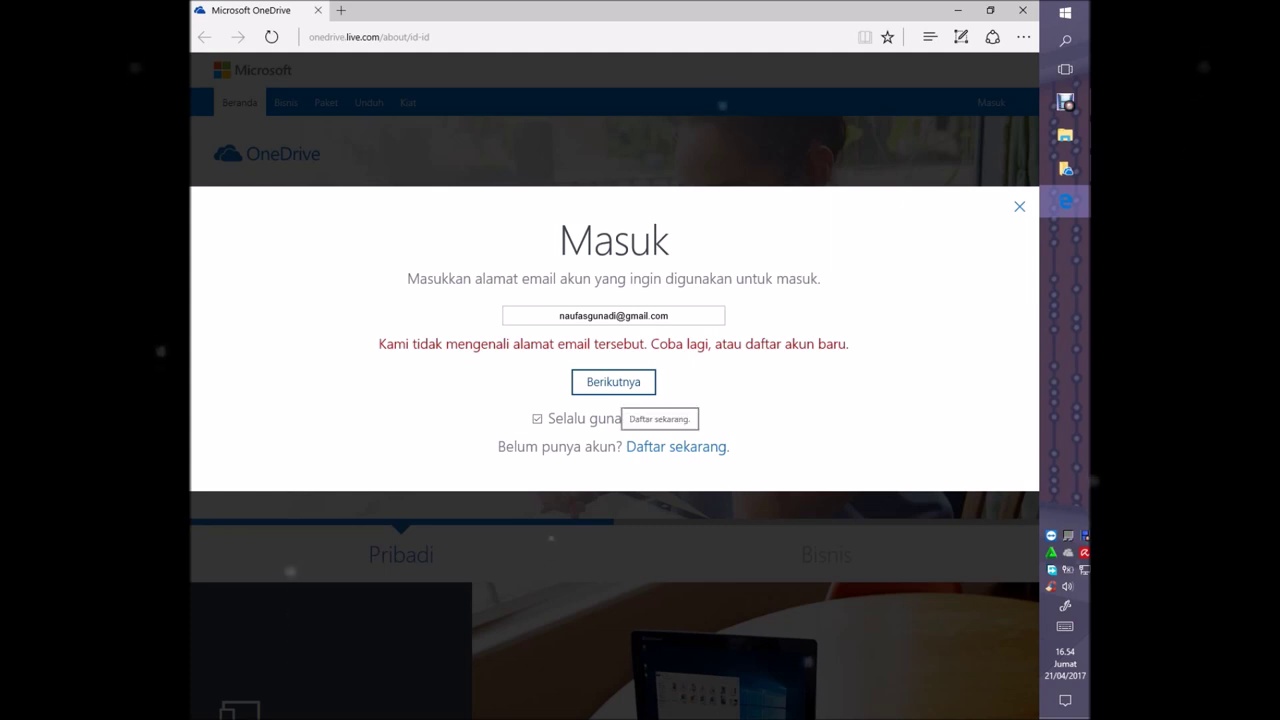
left_click(676, 447)
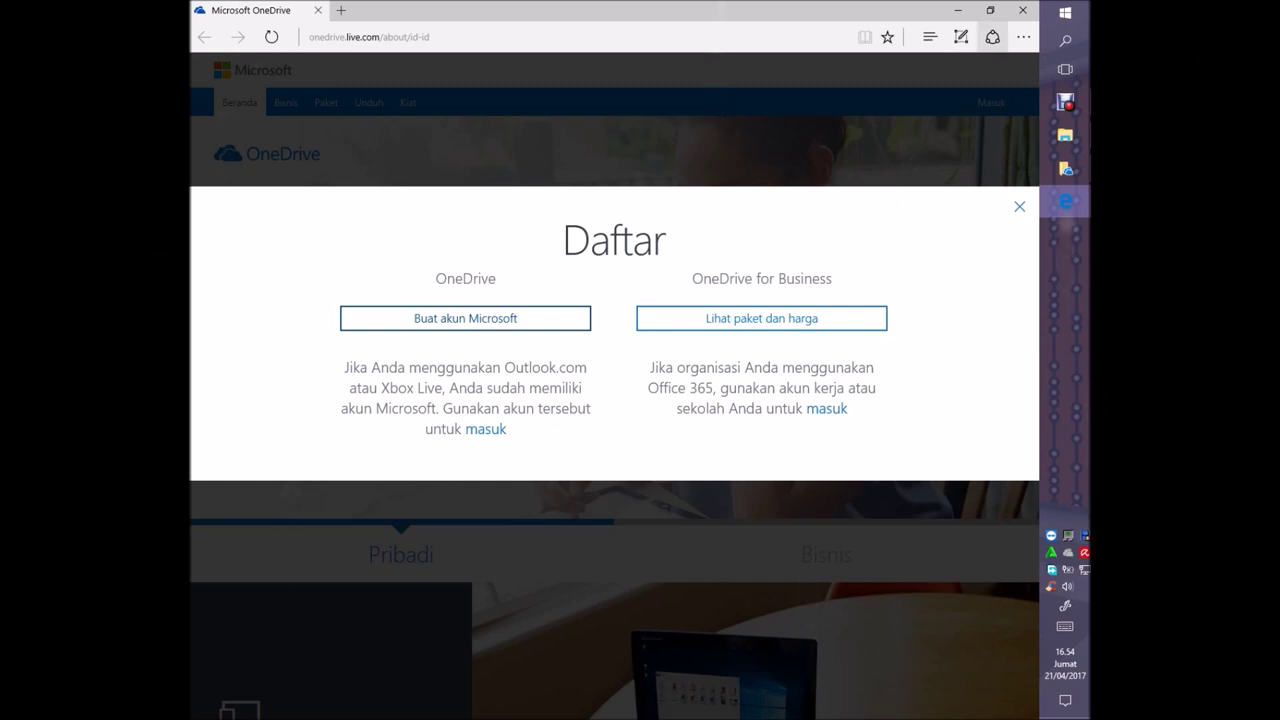
Close the browser and submit the account e-mail address in the Set up OneDrive window
left_click(1022, 10)
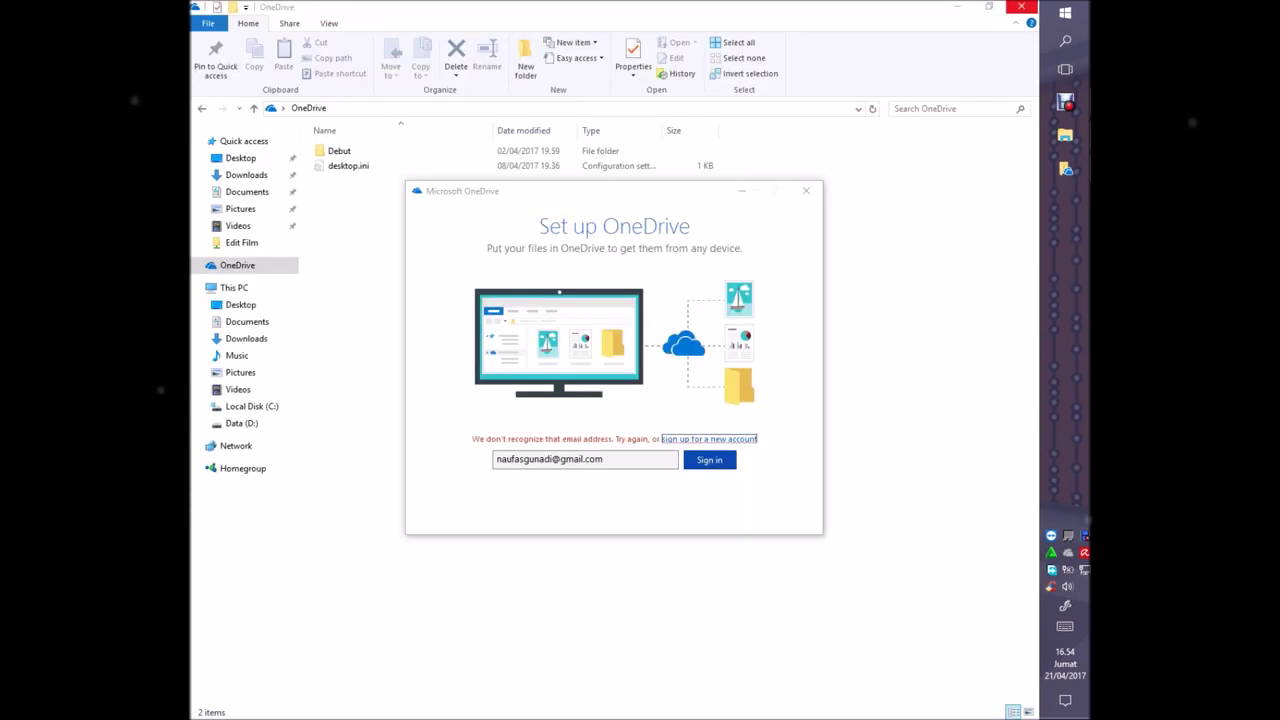
left_click(1066, 168)
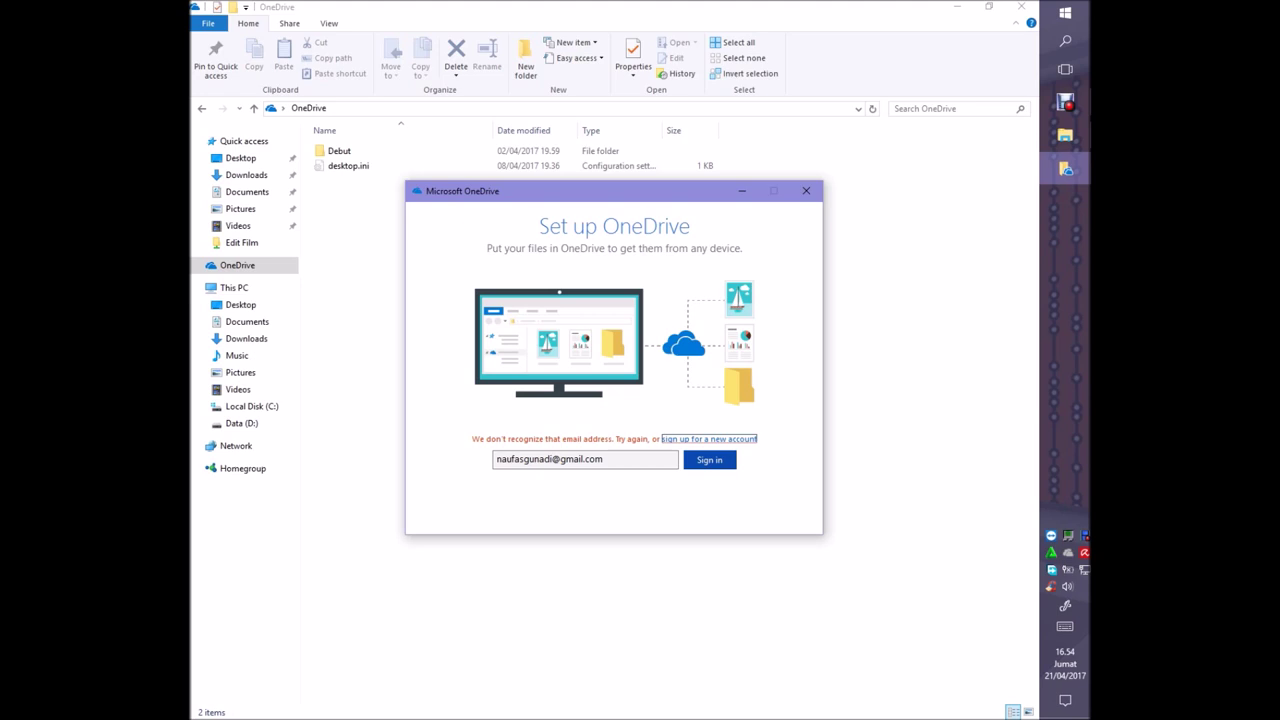
left_click(603, 459)
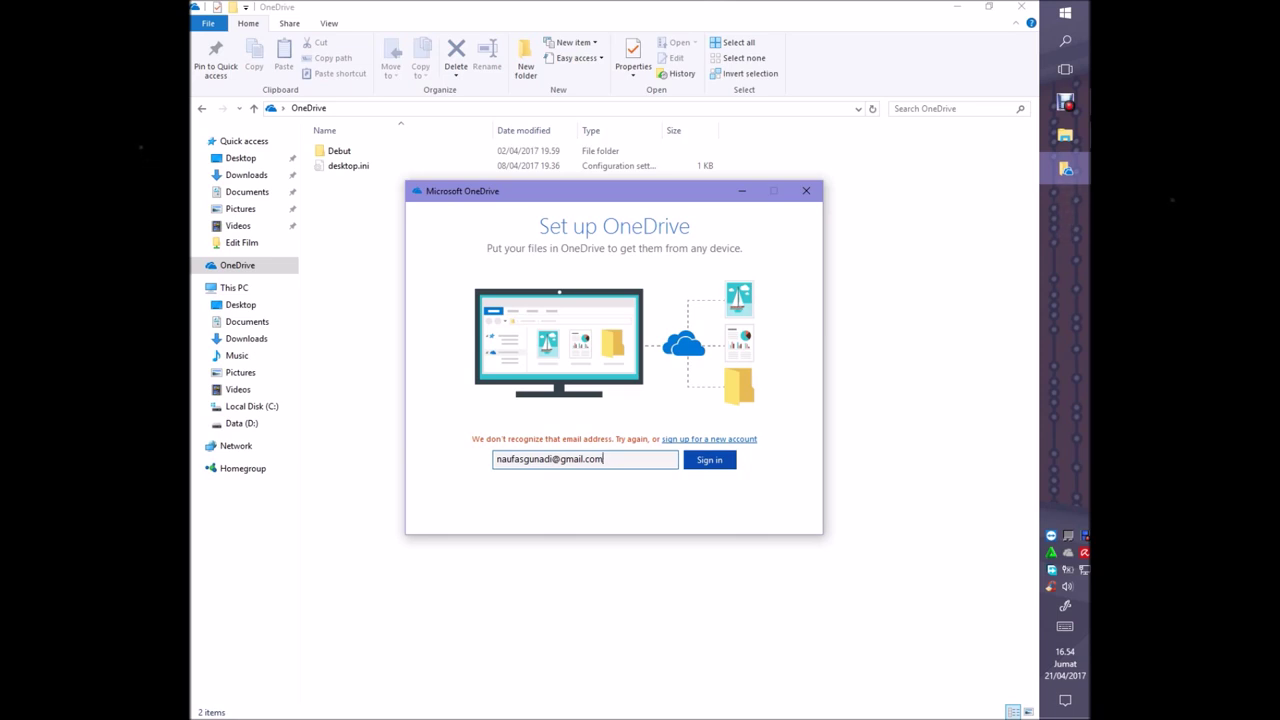
key("ctrl+a")
key("BackSpace")
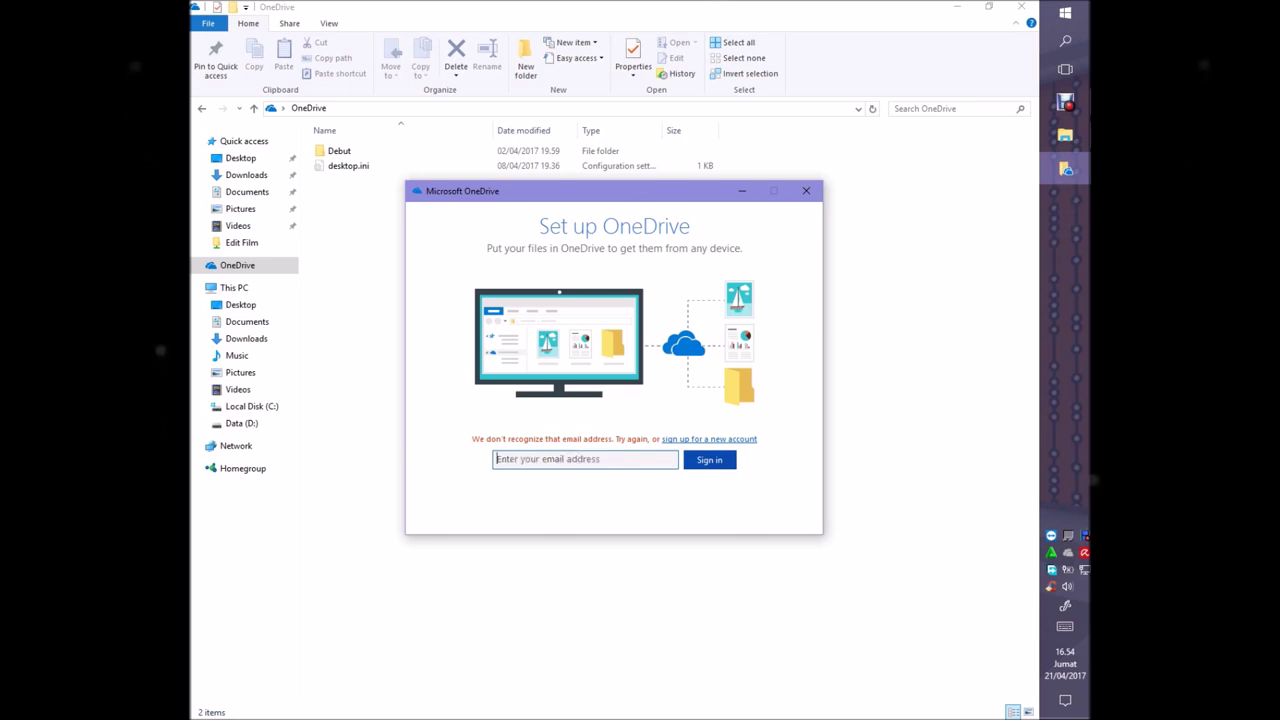
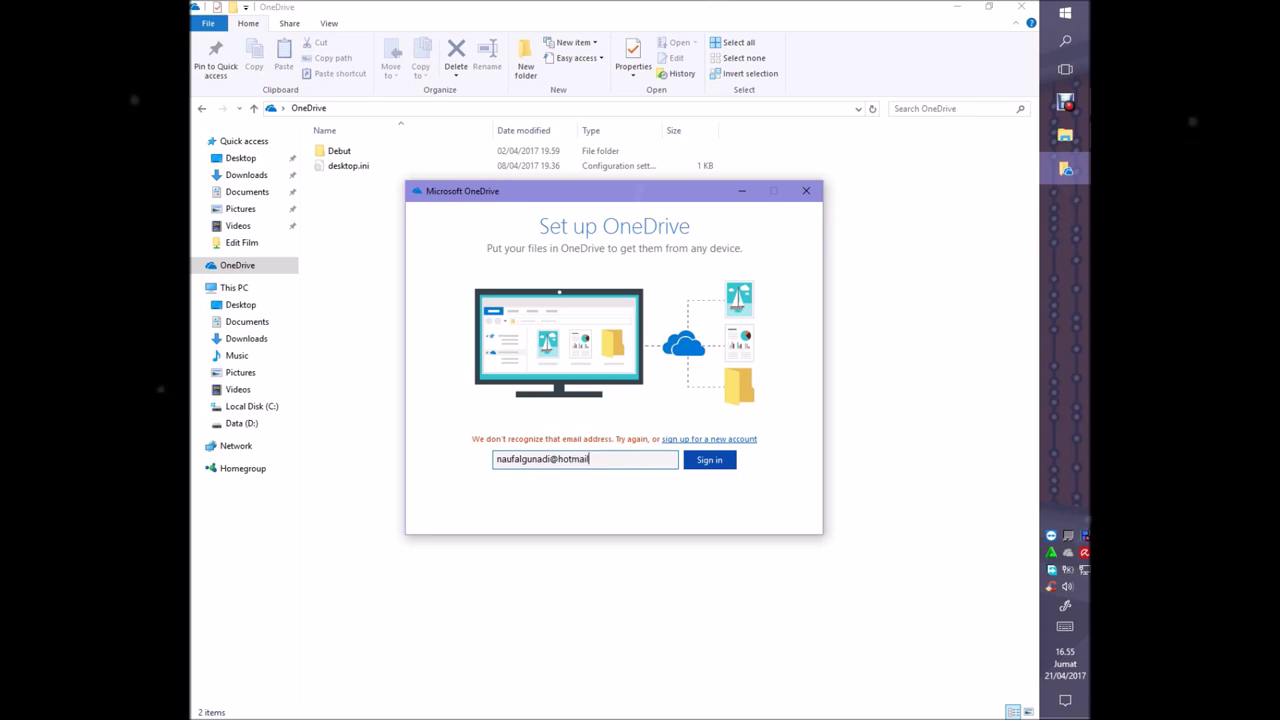
key("Return")
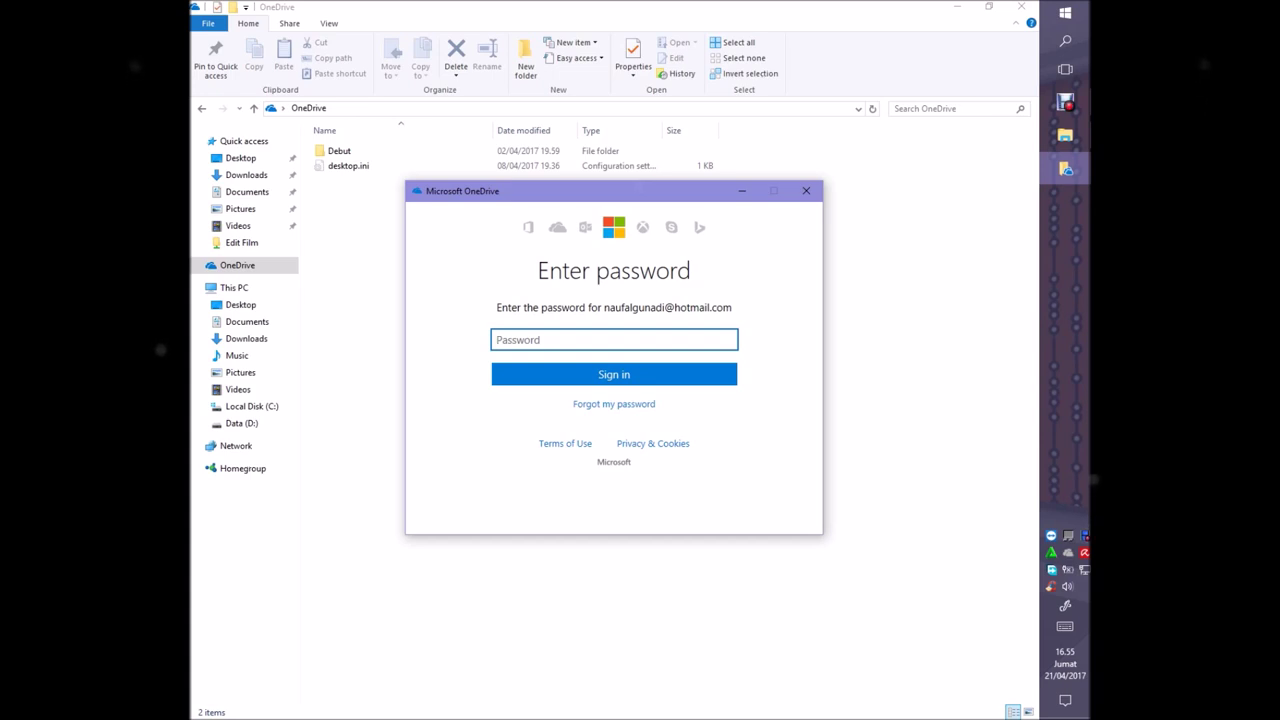
Enter the account password and complete the OneDrive sign-in
key("Caps_Lock")
type("N")
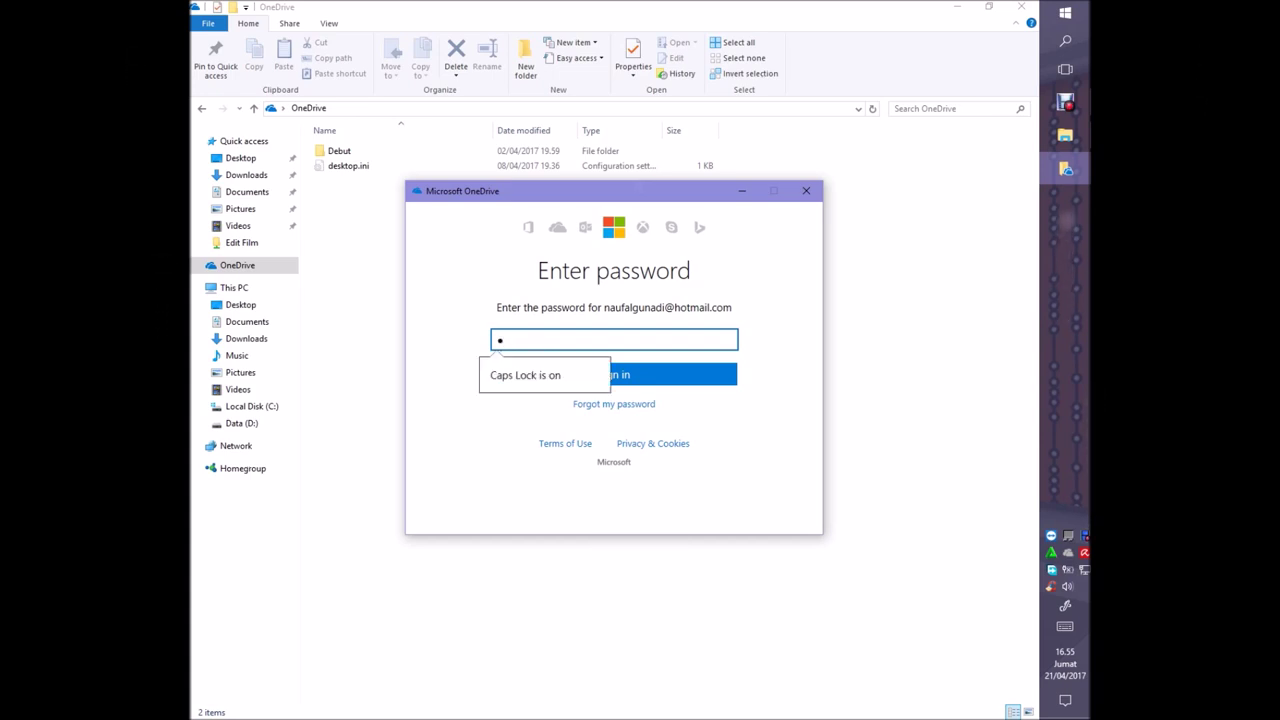
key("Caps_Lock")
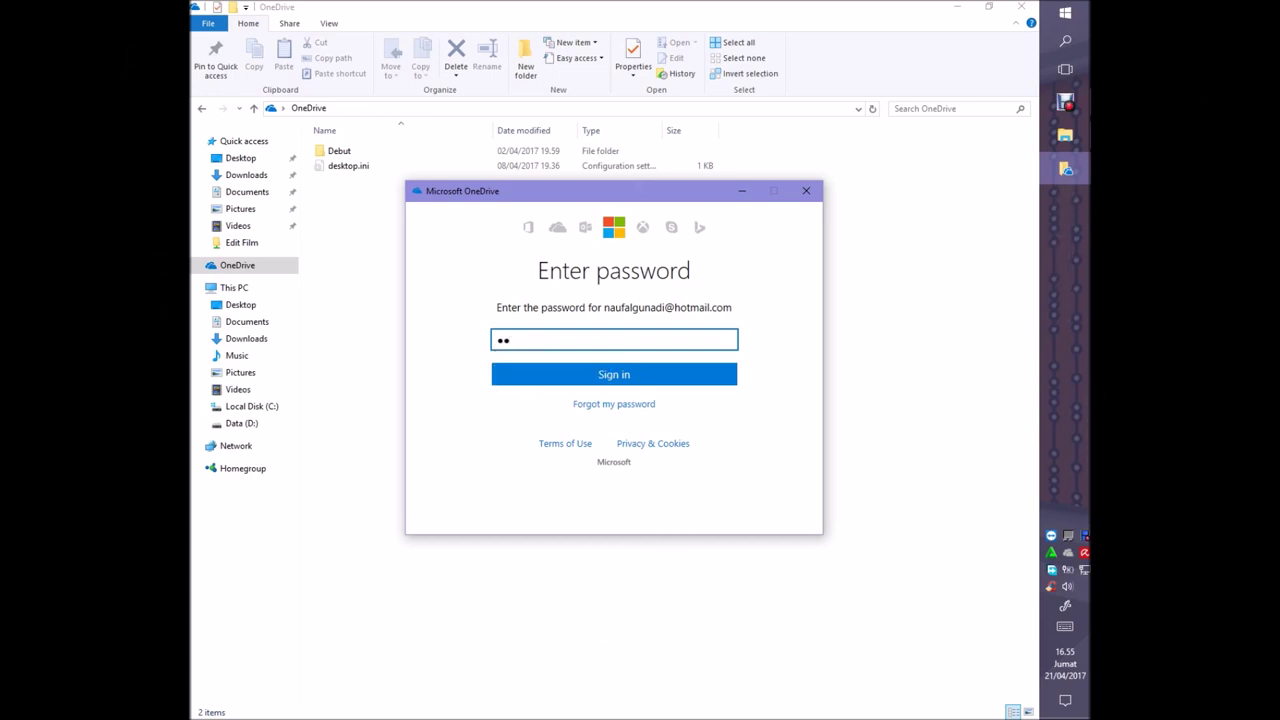
type("••••")
key("Tab")
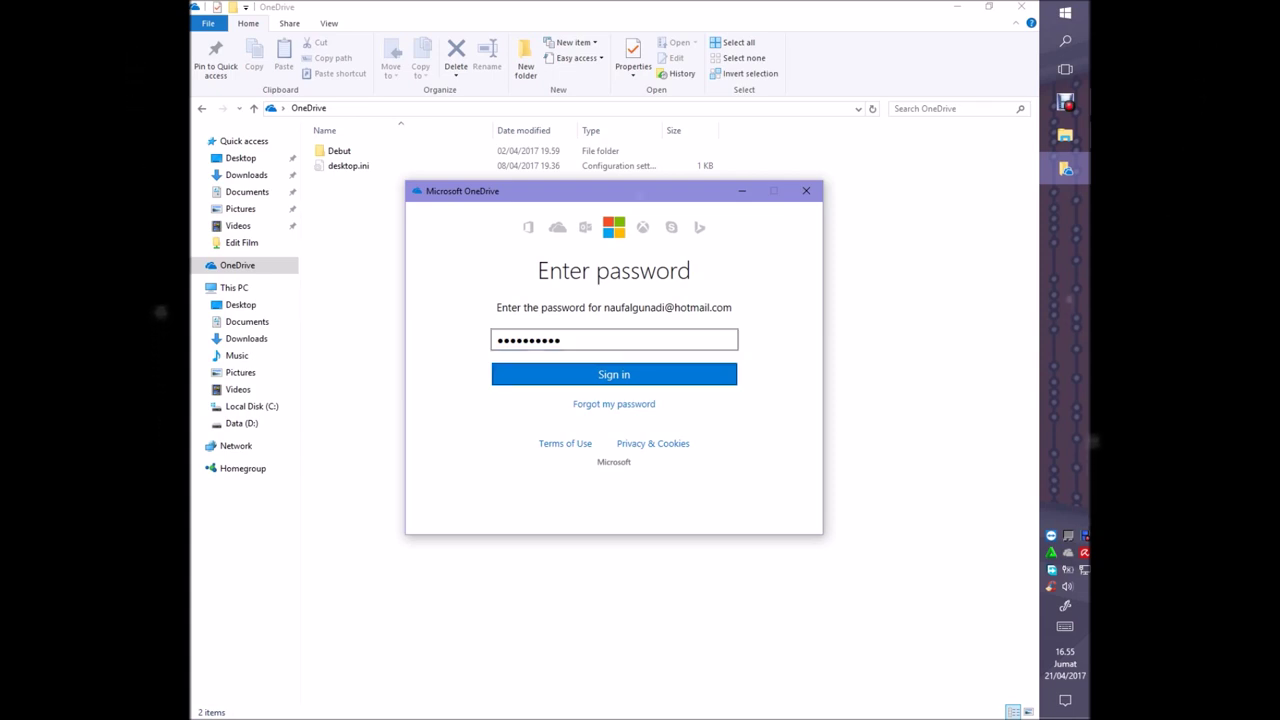
key("Return")
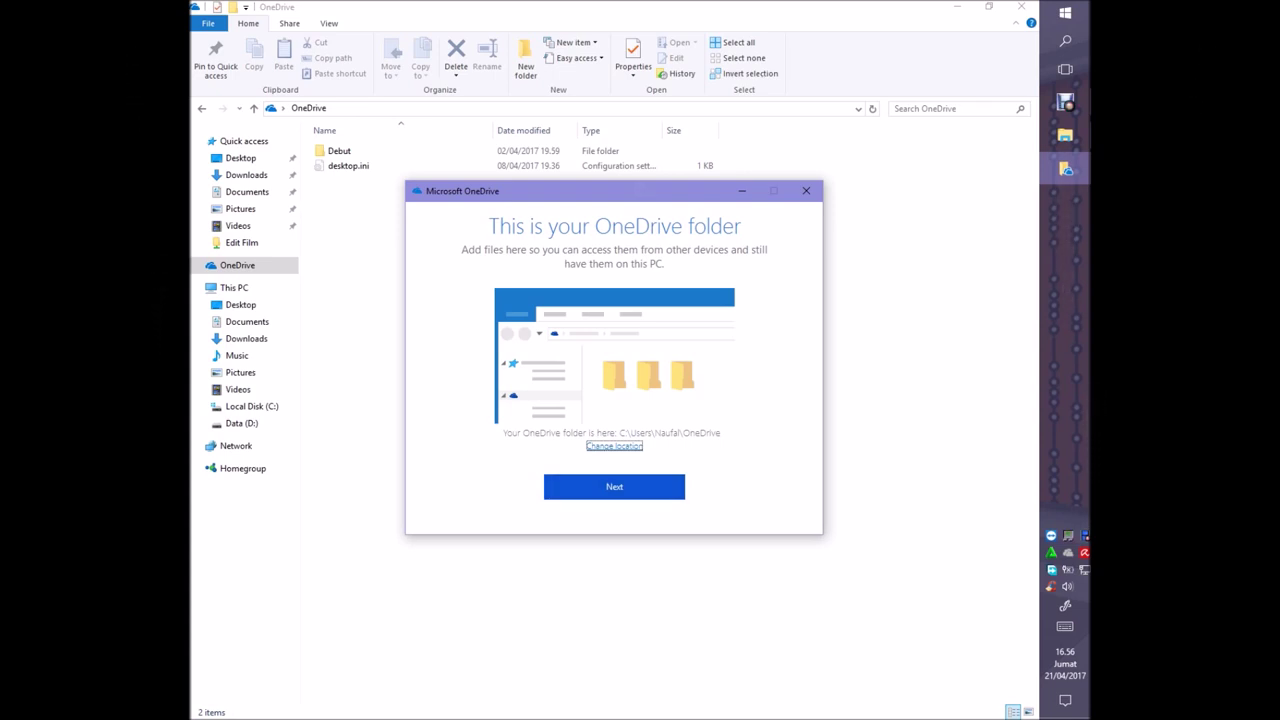
Cancel the new-location picker and keep the default OneDrive folder location
key("Return")
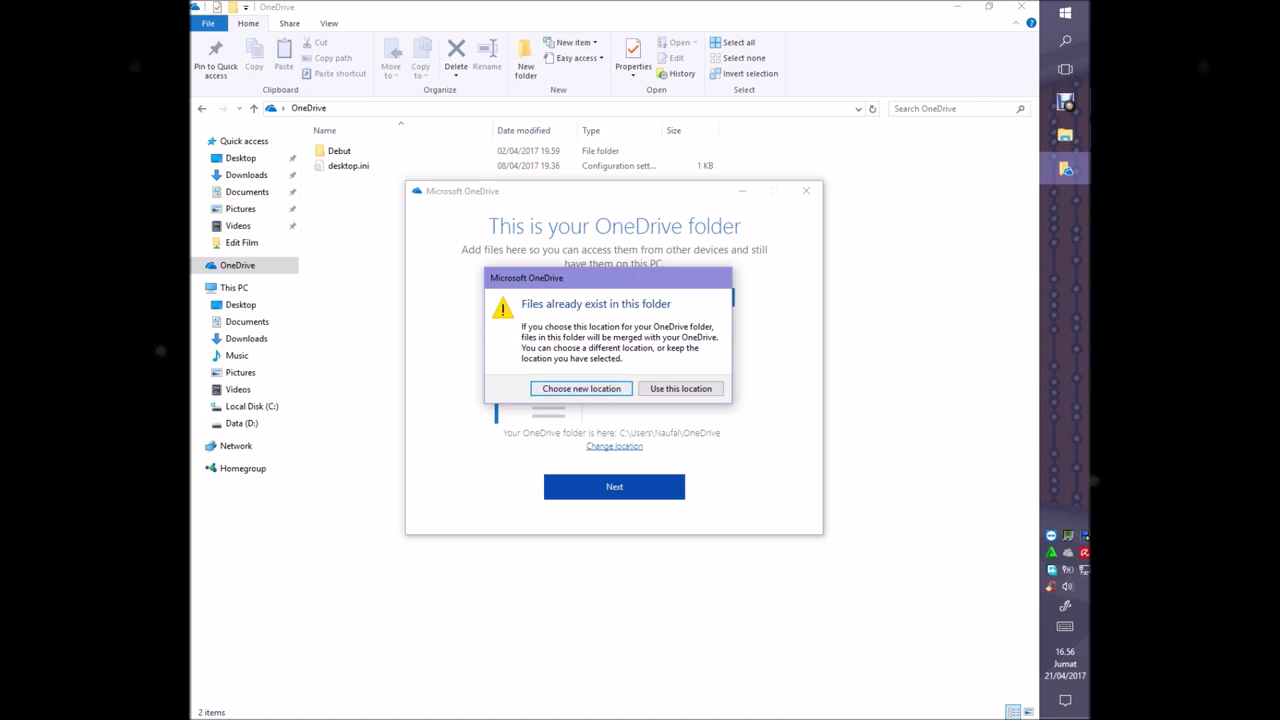
key("Return")
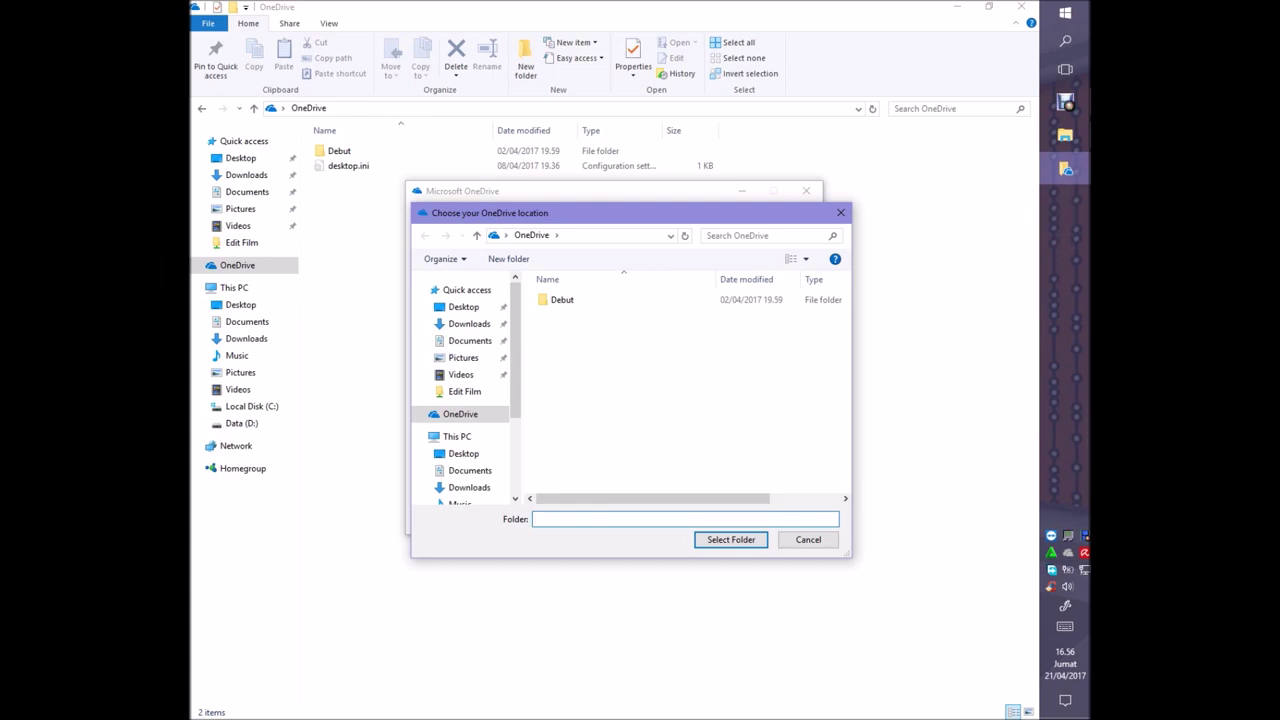
left_click(808, 539)
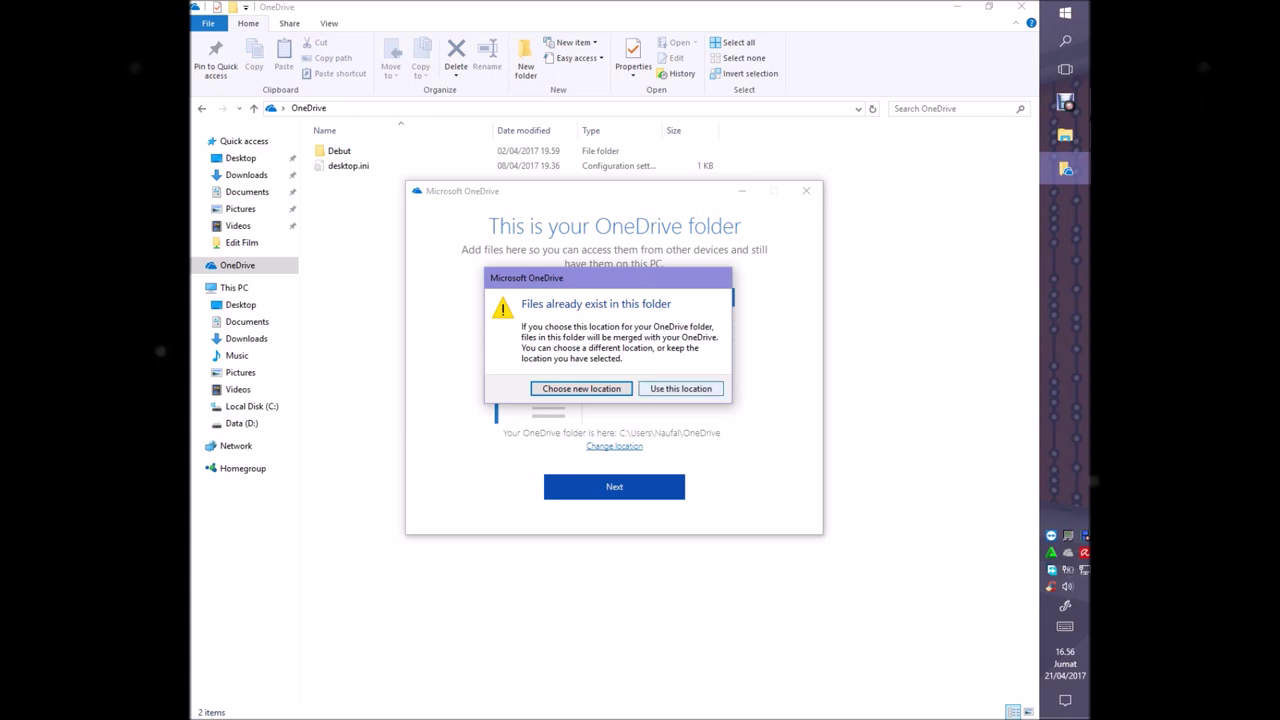
key("Tab")
key("Return")
key("Return")
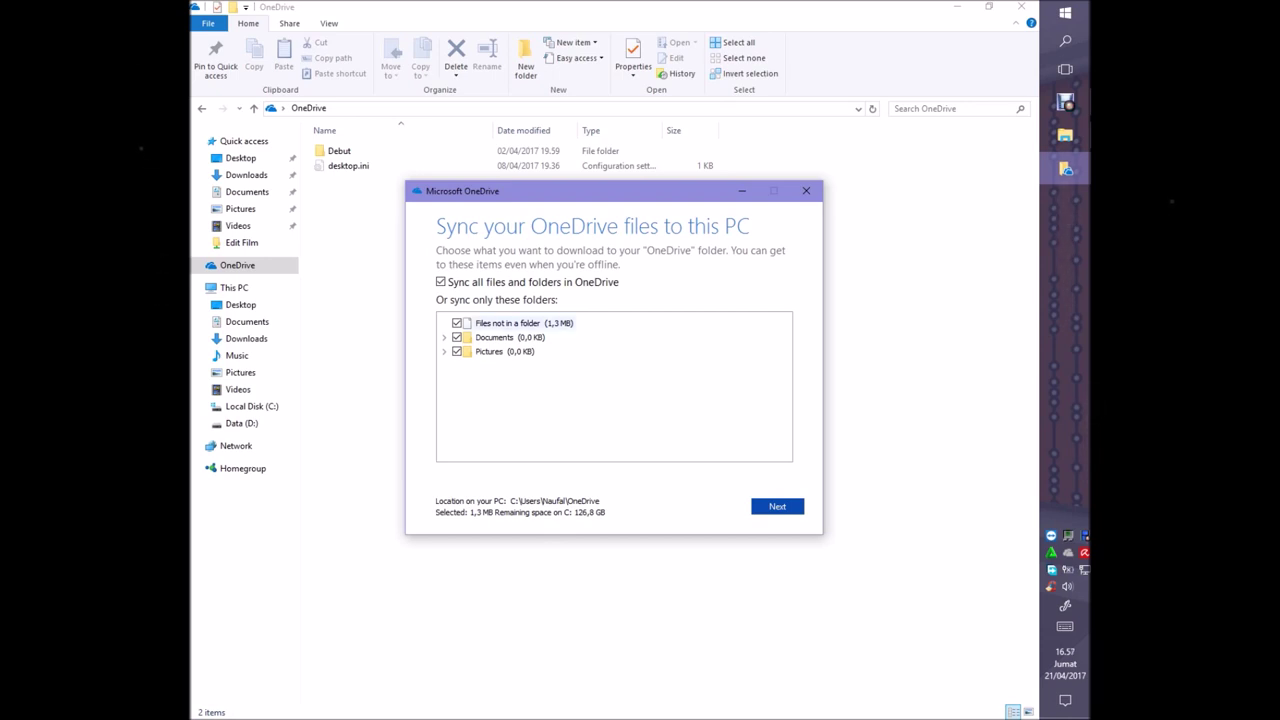
Untick Files not in a folder, Documents and Pictures from syncing, then continue with Next
left_click(457, 323)
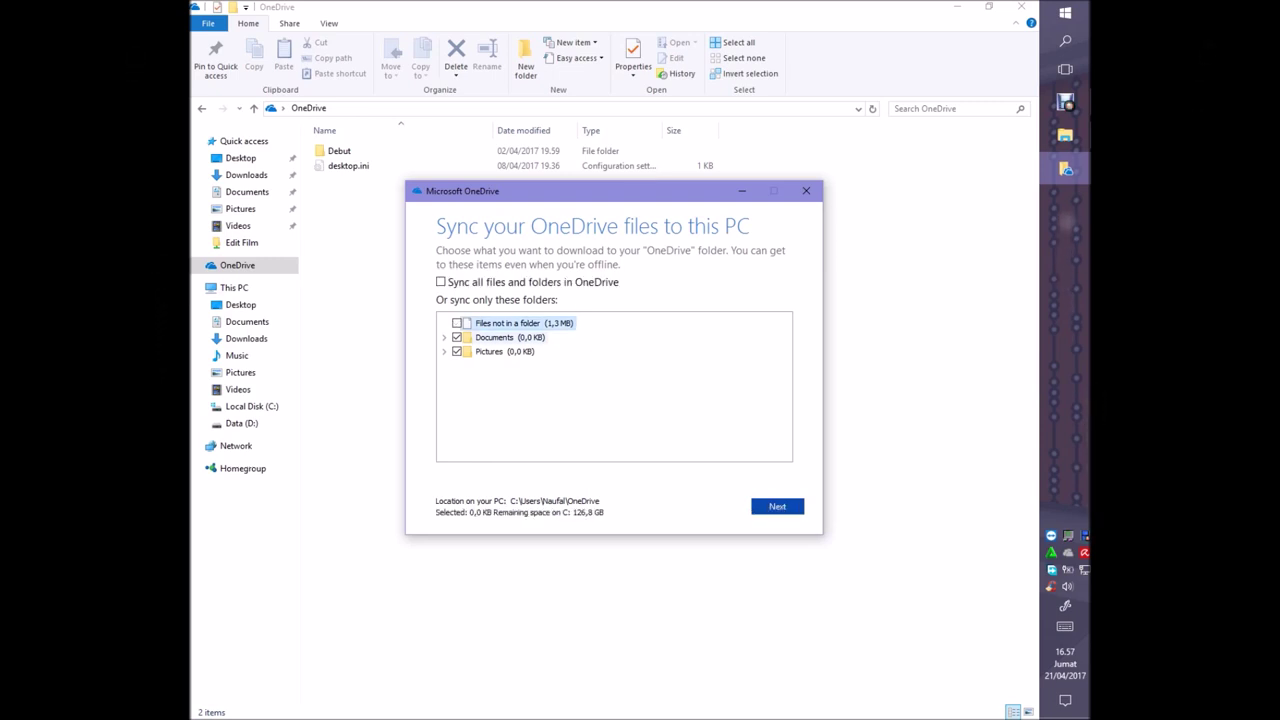
left_click(457, 337)
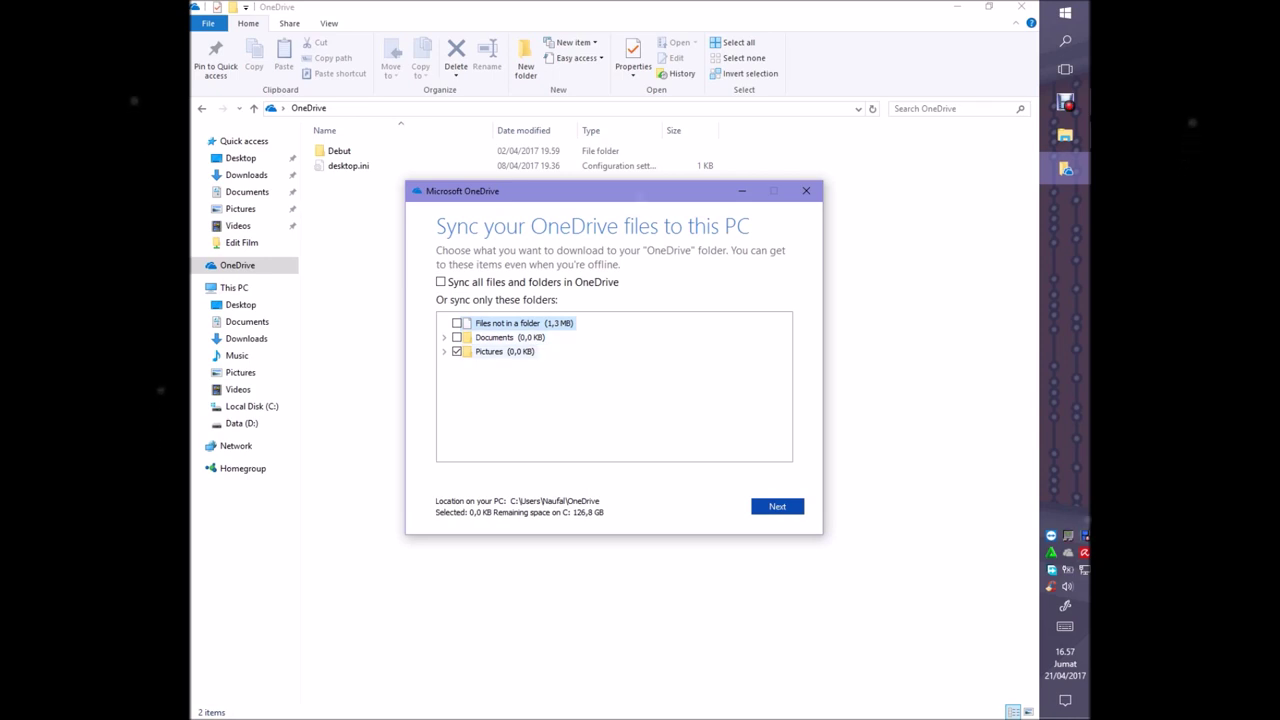
left_click(457, 351)
key("alt+Tab")
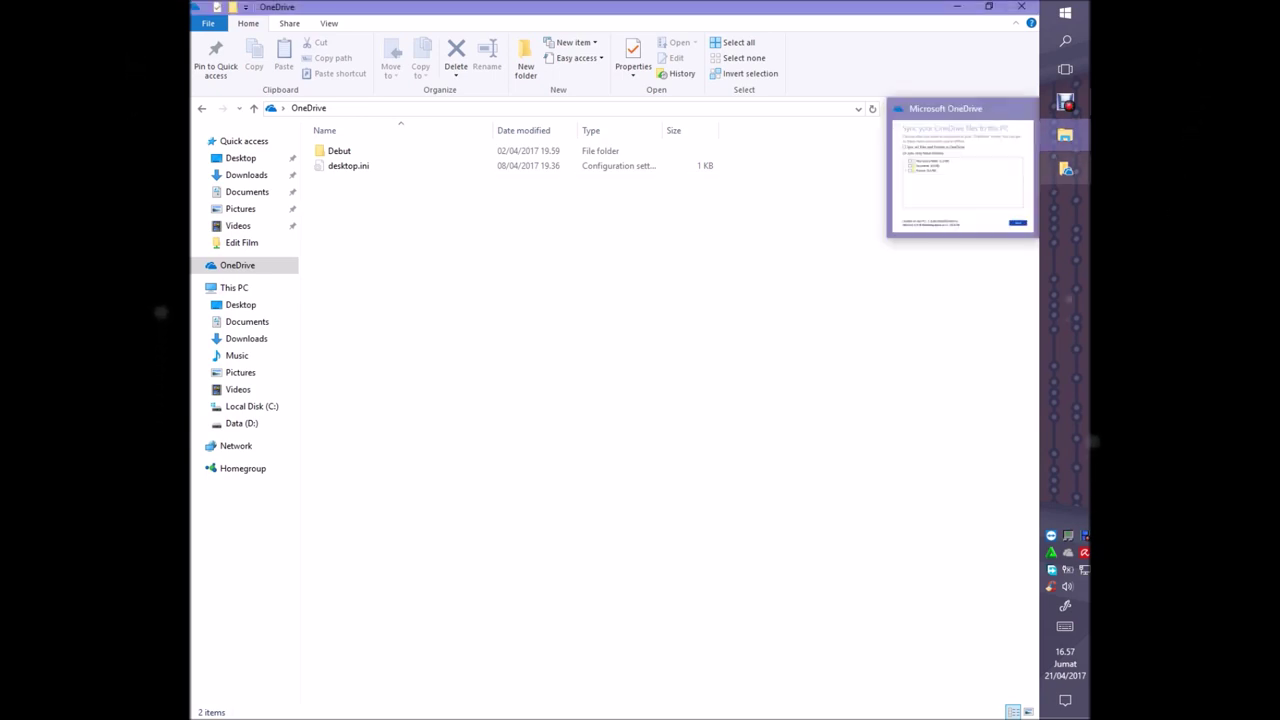
left_click(1065, 168)
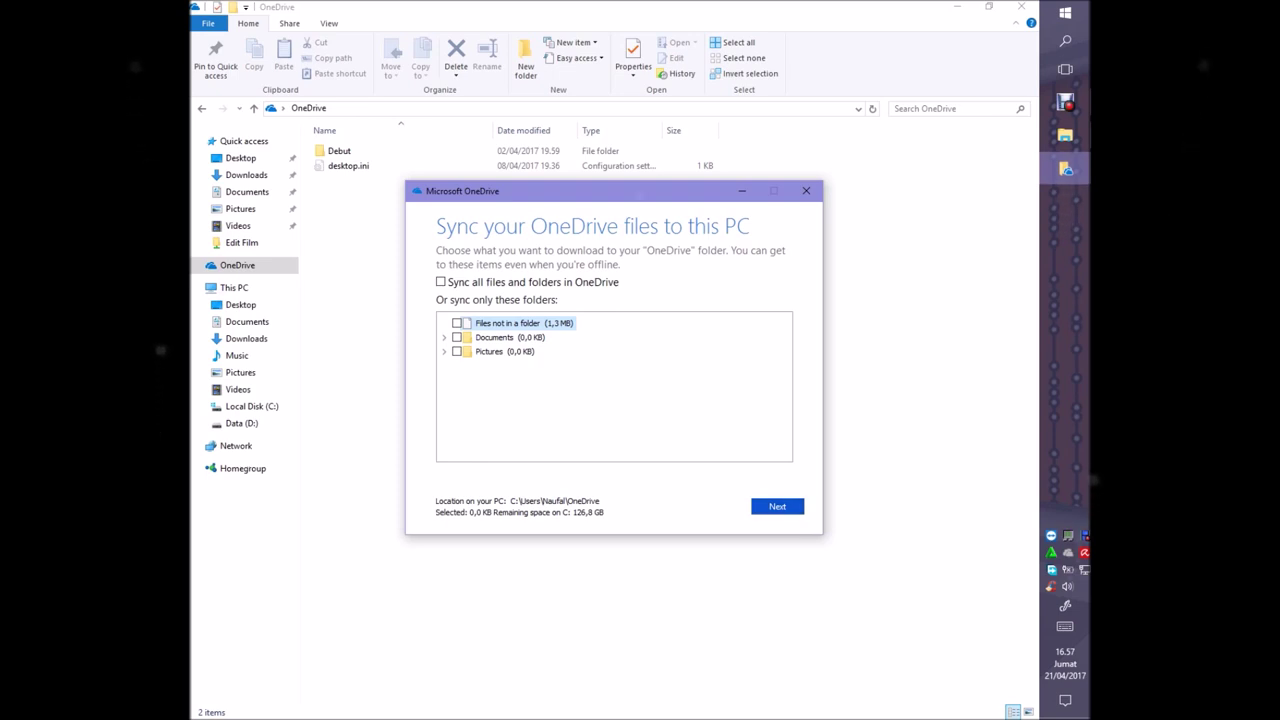
key("Tab")
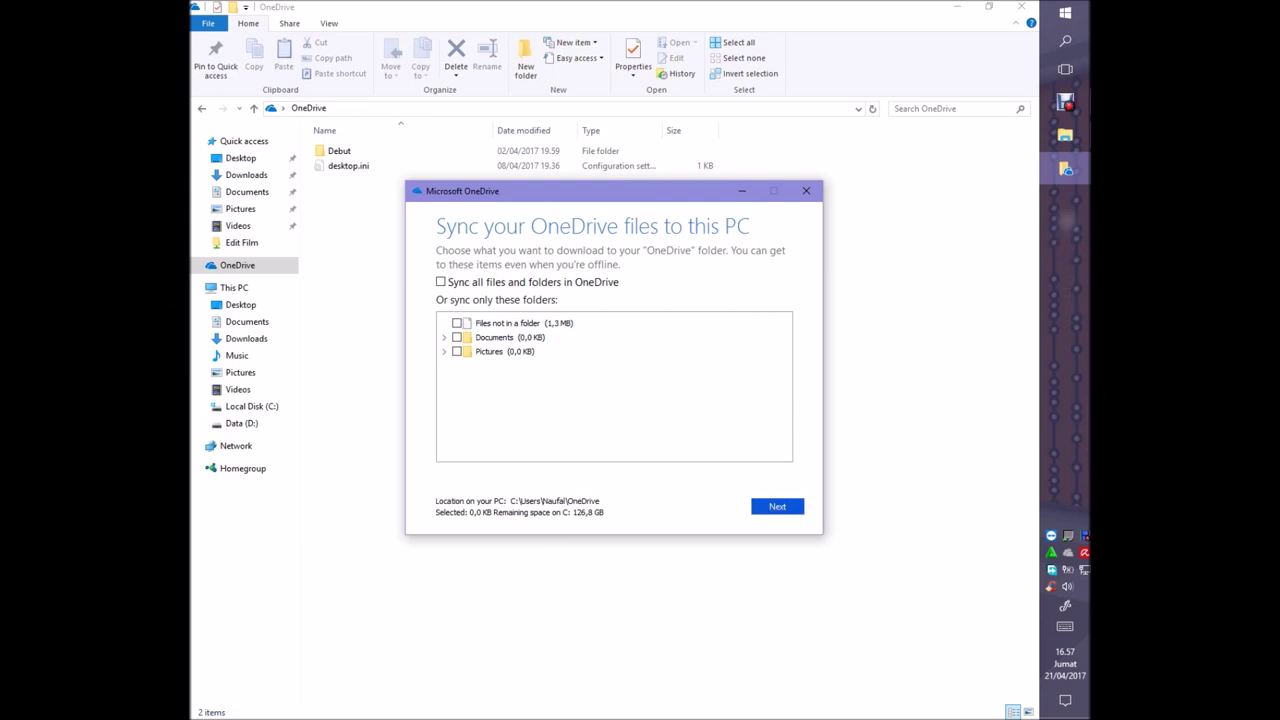
key("Return")
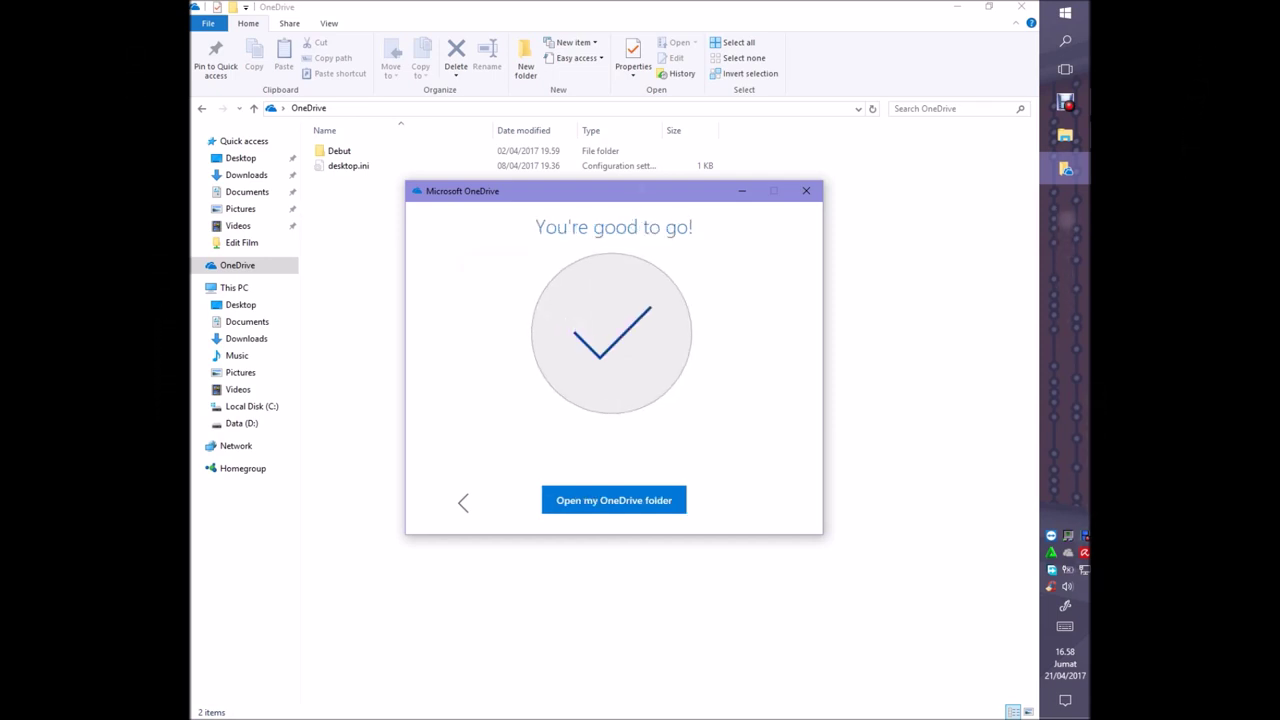
Open the local OneDrive folder in File Explorer from the finished setup screen
left_click(614, 500)
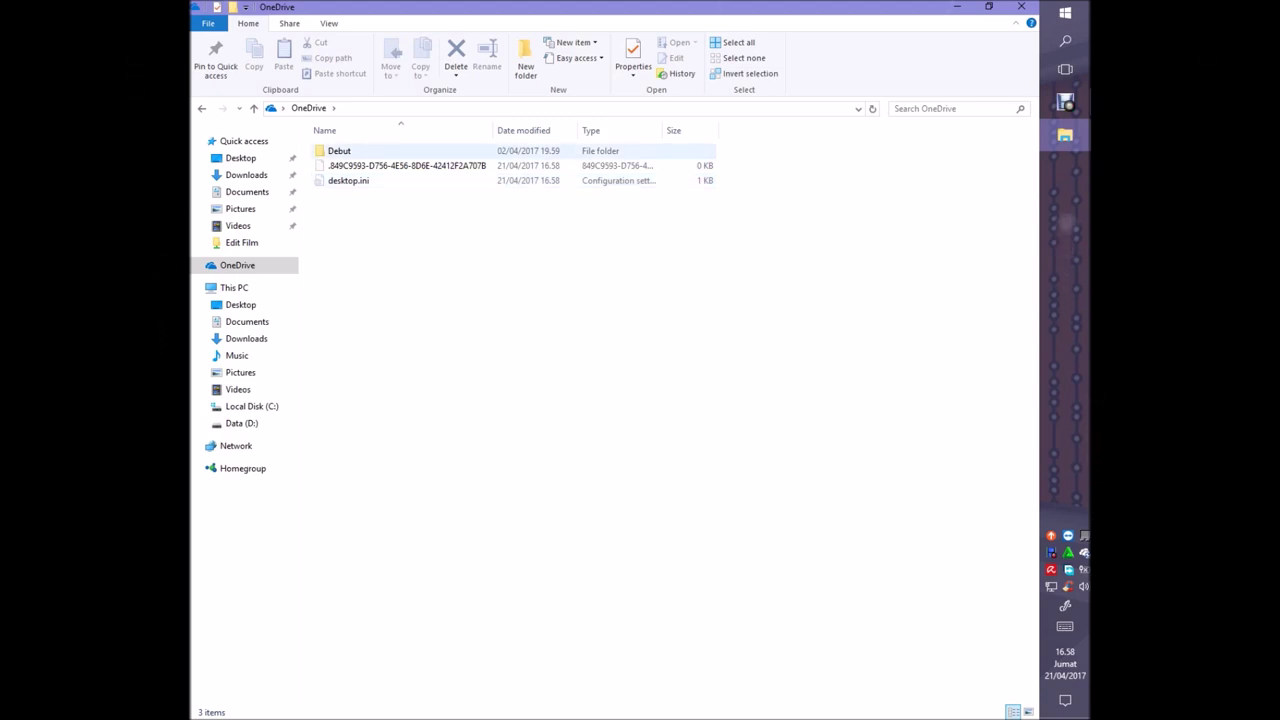
Open OneDrive's Debut folder showing Untitled 126.mp4, then bring Debut Professional's capture window forward
left_click(339, 150)
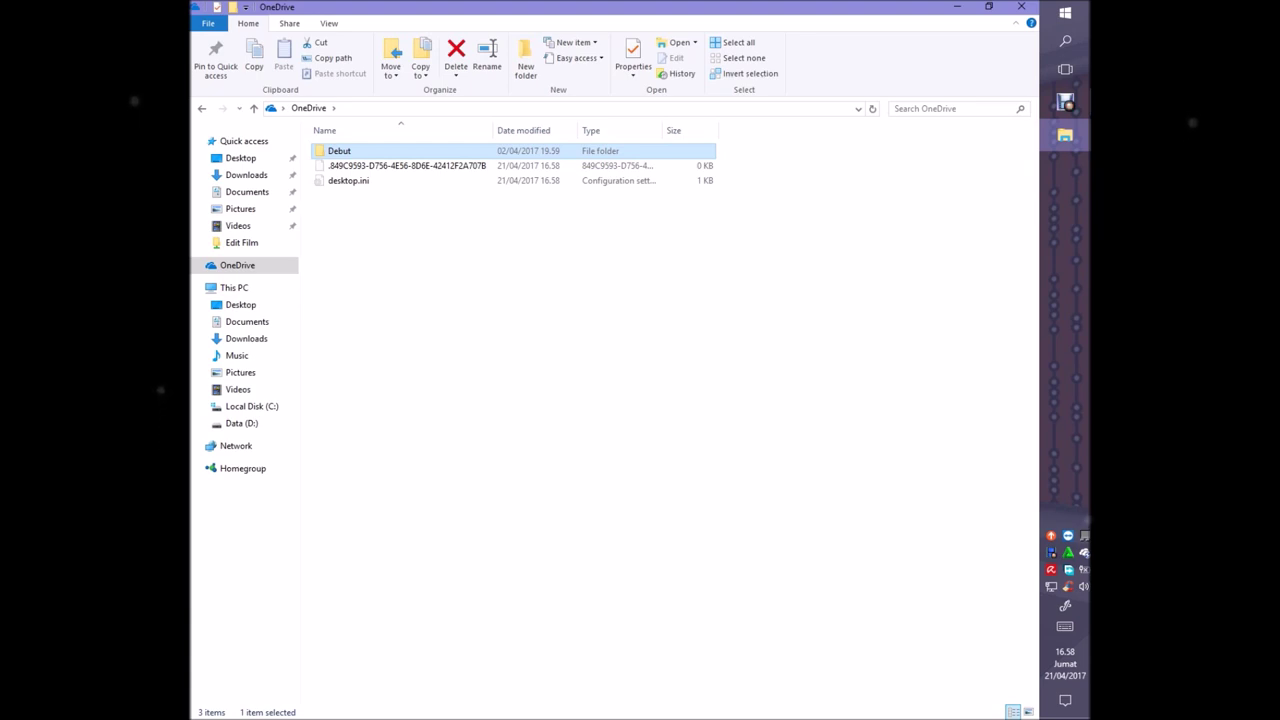
key("Return")
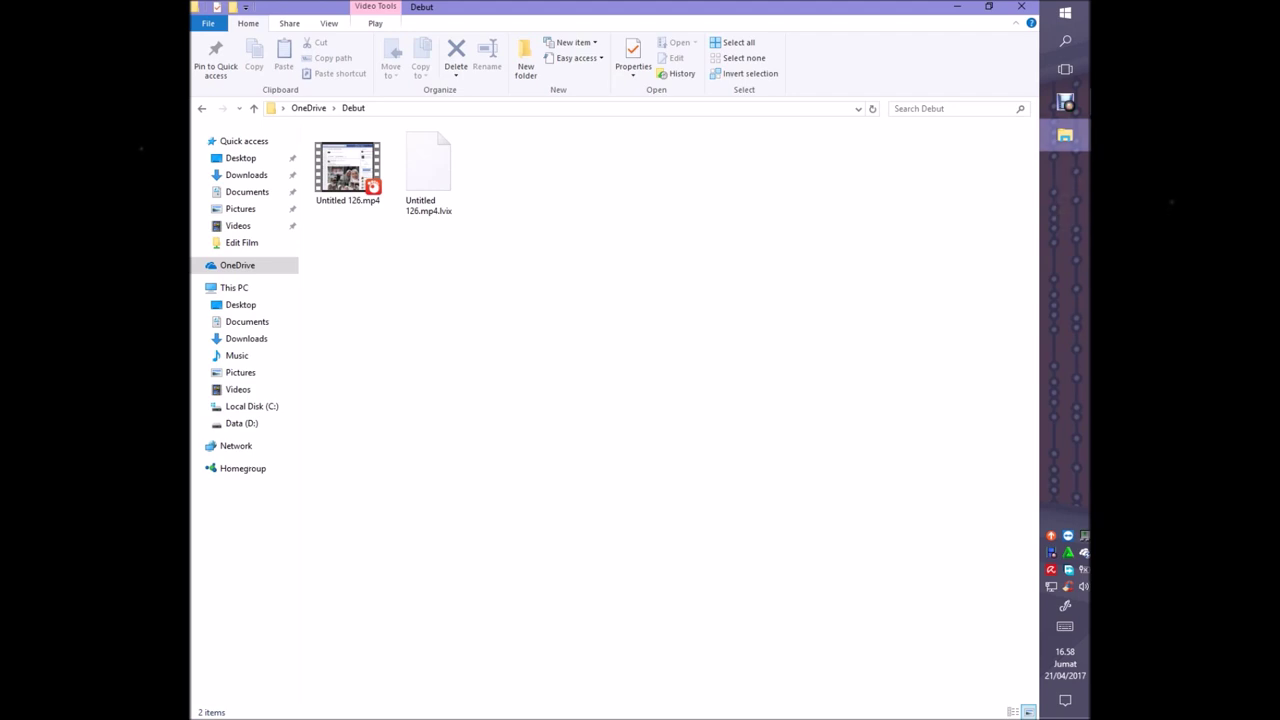
mouse_move(1065, 135)
mouse_move(1065, 101)
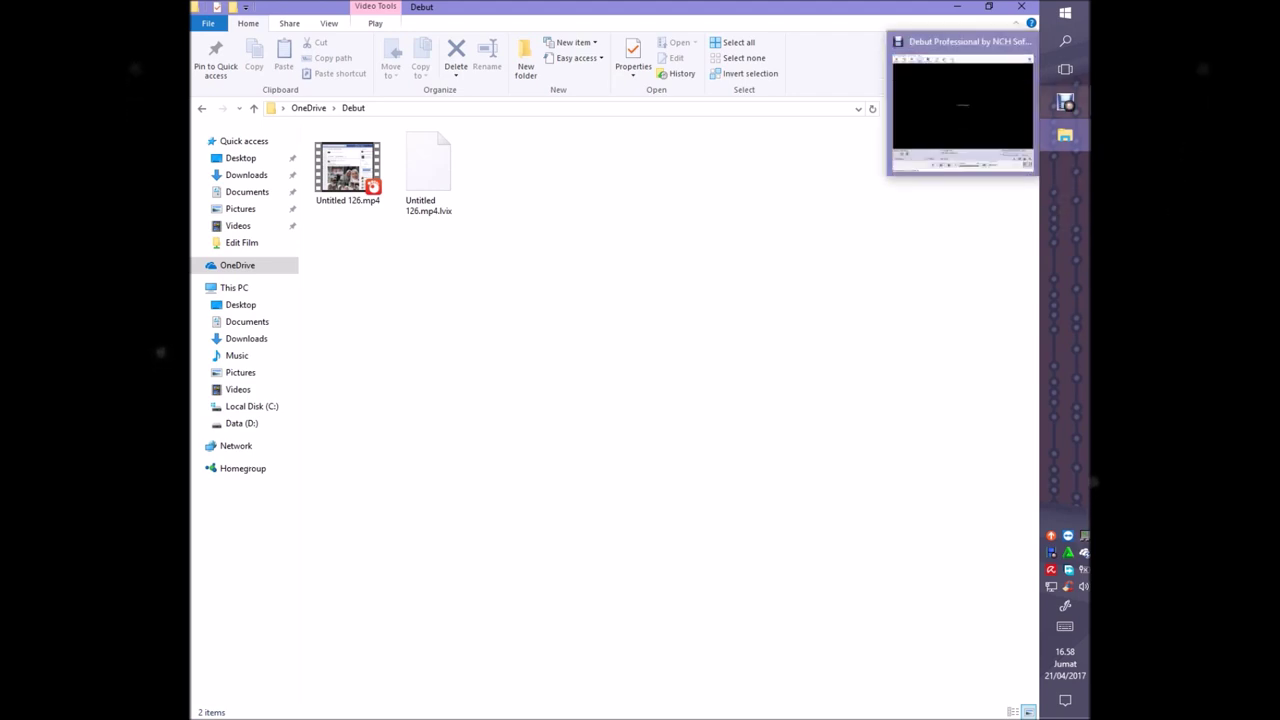
left_click(1065, 101)
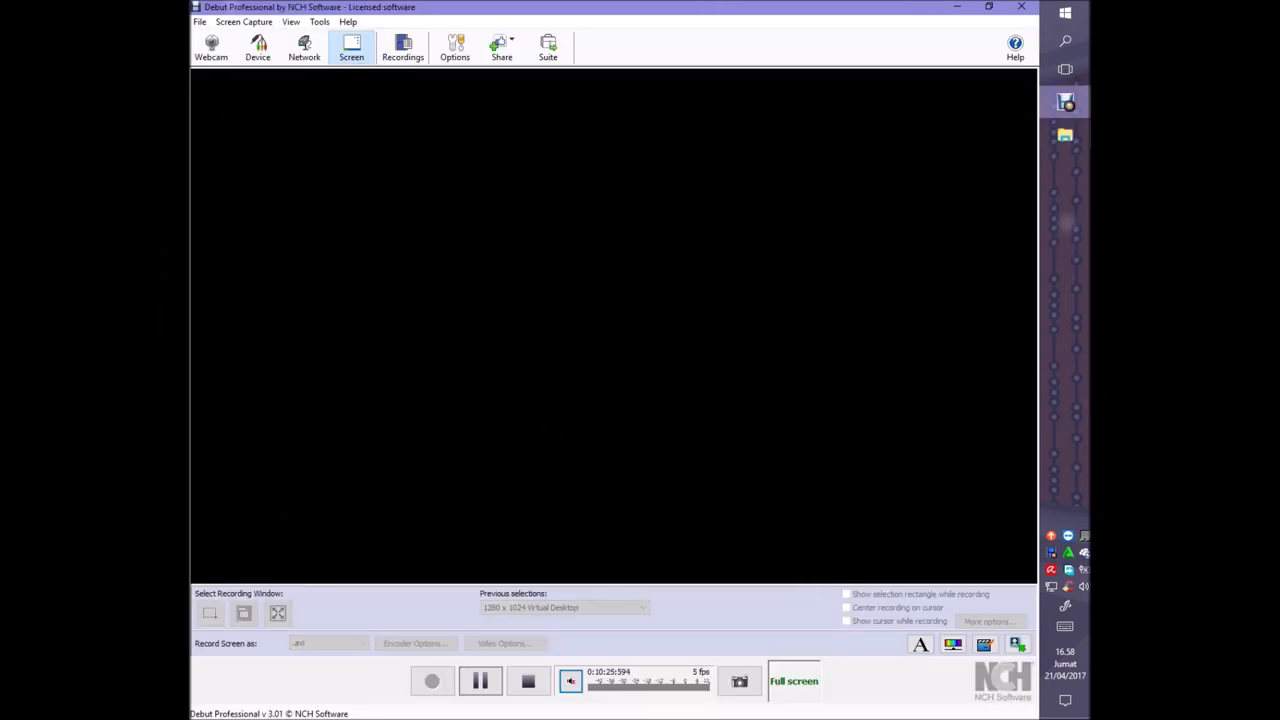